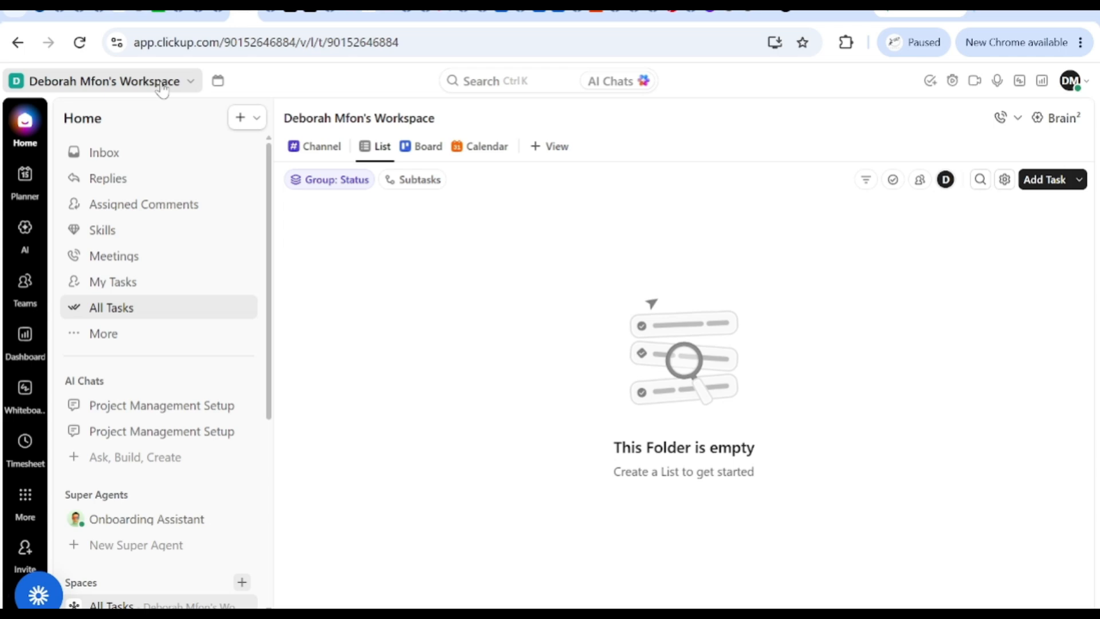
# Step: Start creating a new workspace for personal use, skipping the team invitations and leaving the list of used tools empty
pyautogui.click(193, 83)
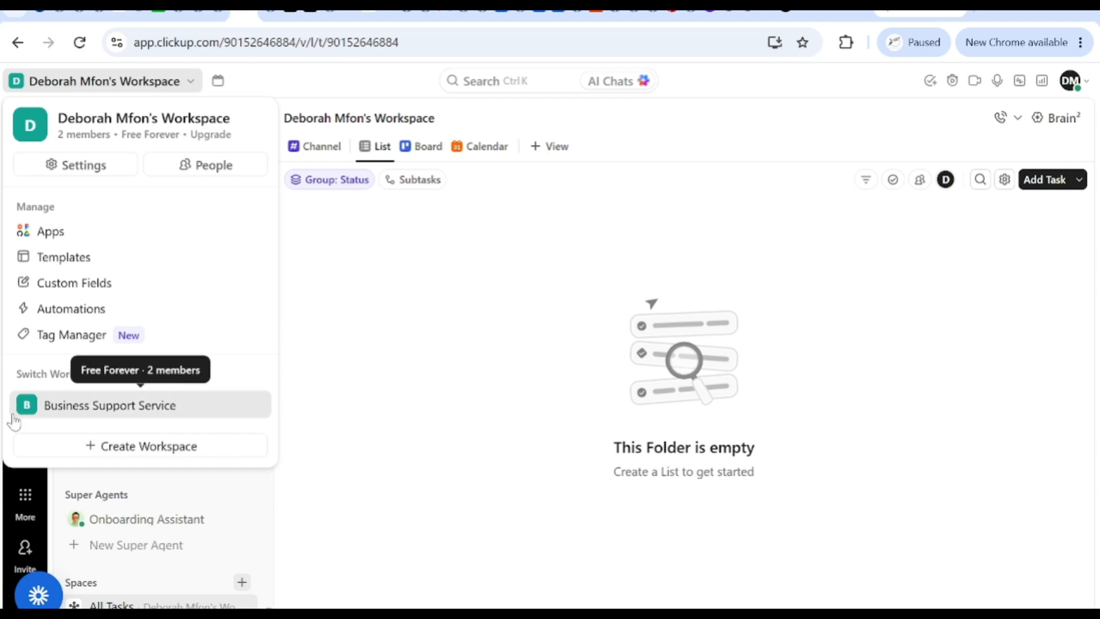
pyautogui.click(95, 448)
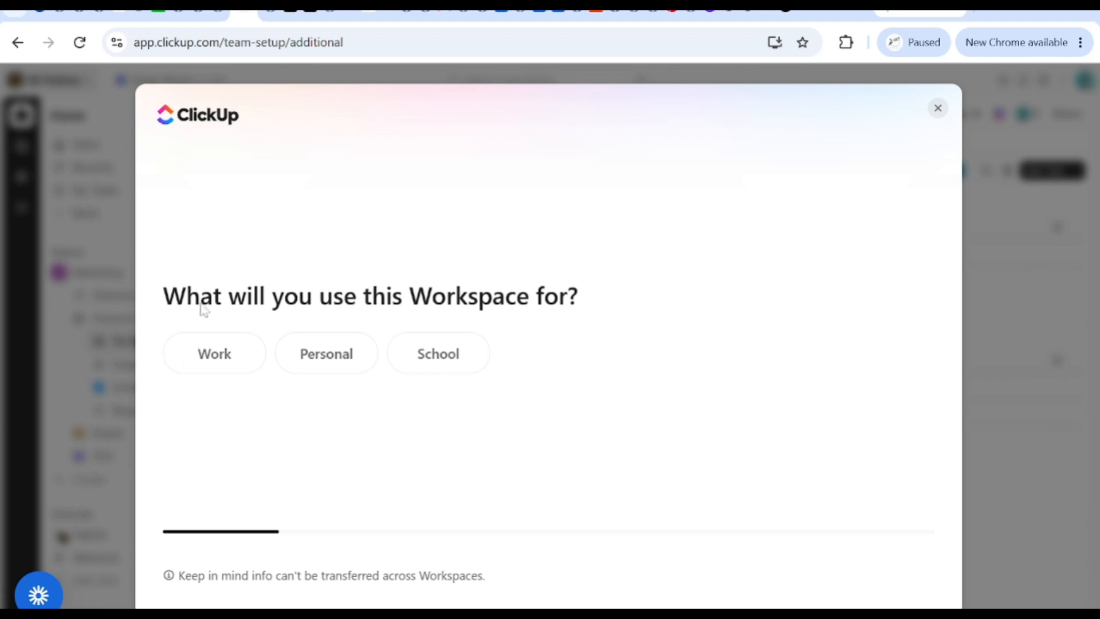
pyautogui.click(313, 355)
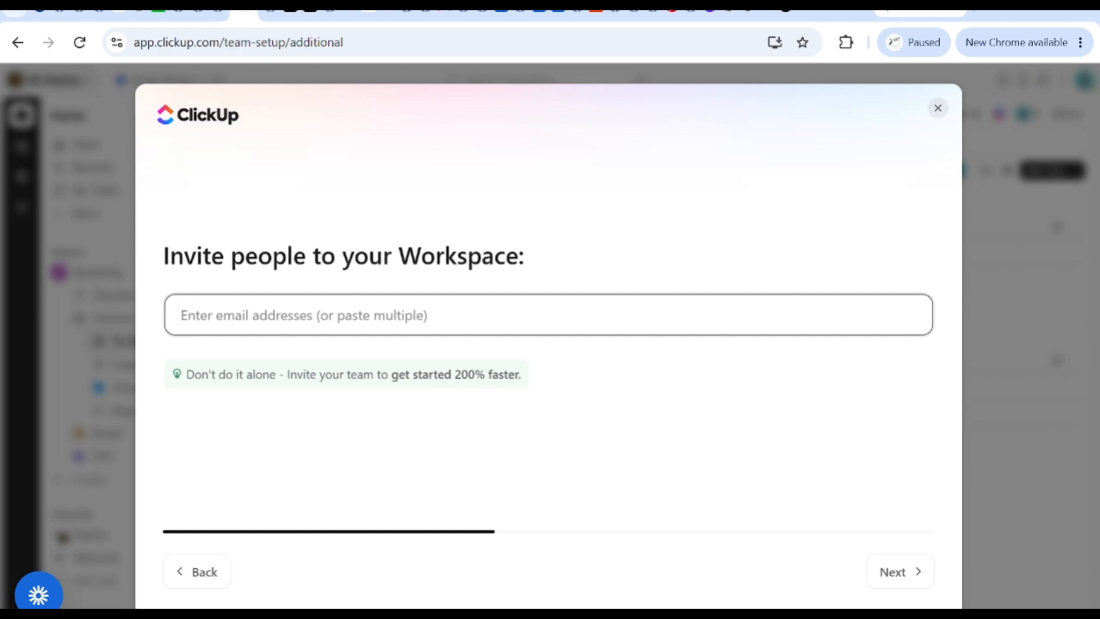
pyautogui.click(886, 583)
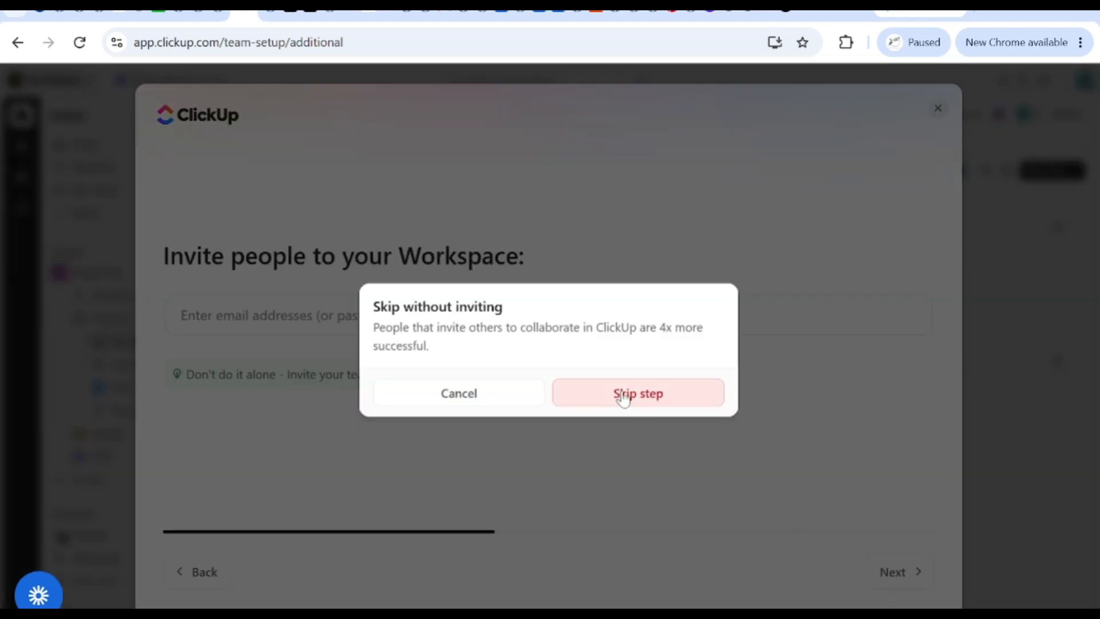
pyautogui.click(620, 395)
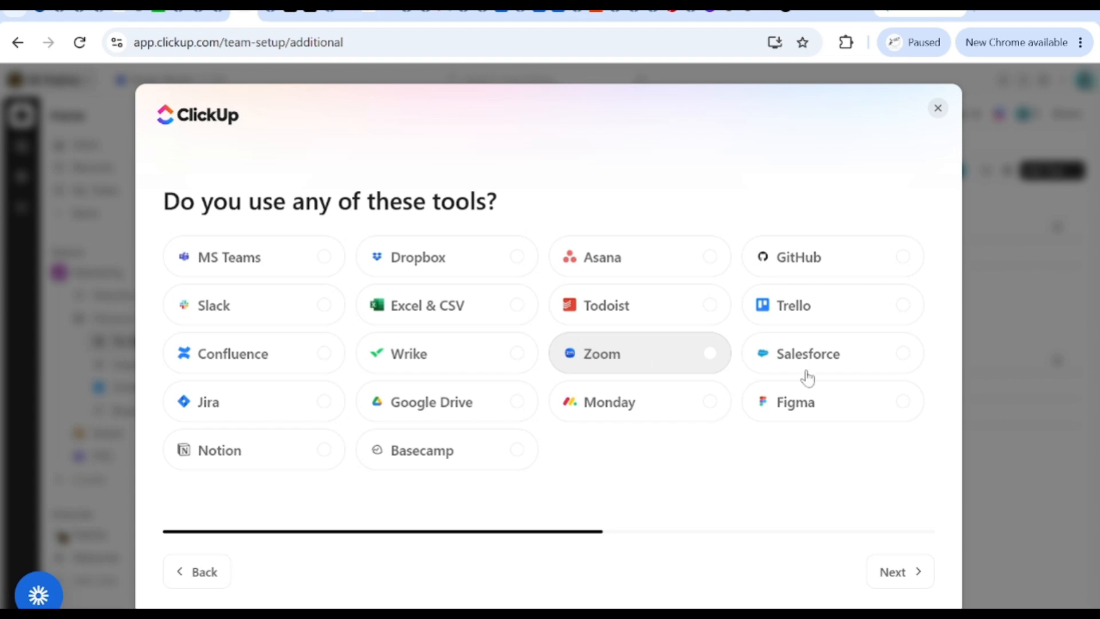
pyautogui.click(900, 577)
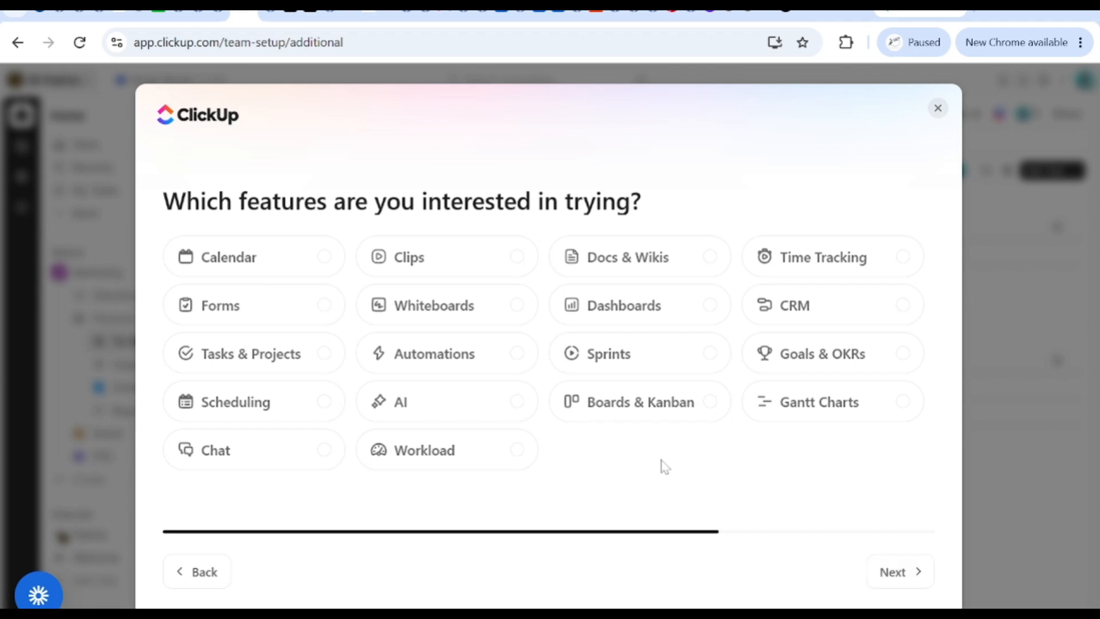
# Step: Choose all features of interest for the new workspace except Automations, Chat and Workload, and continue to the naming page
pyautogui.click(281, 256)
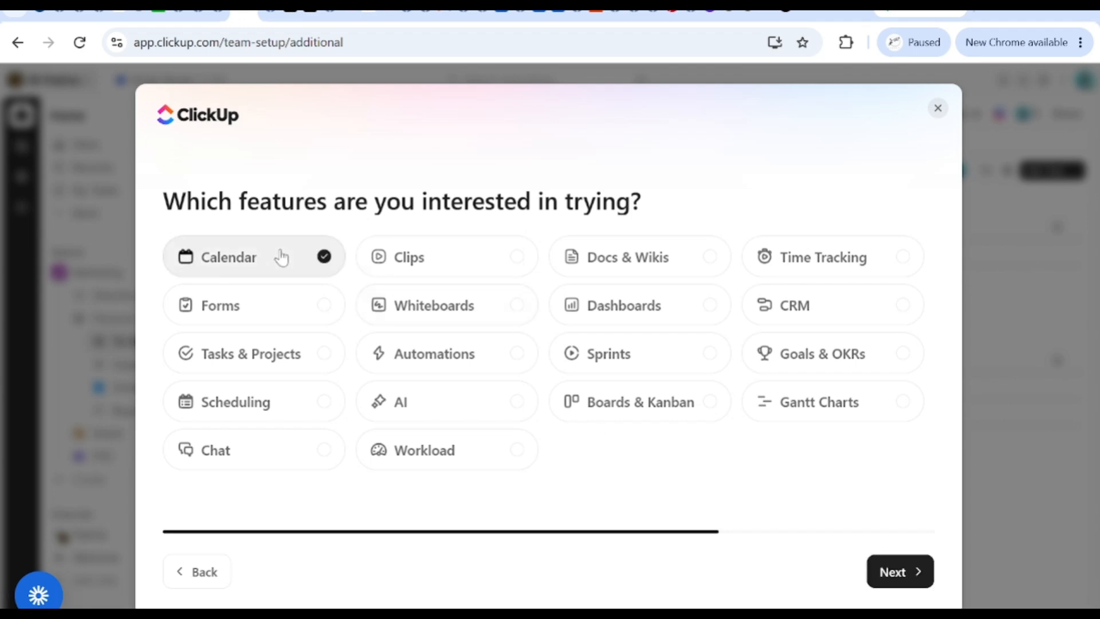
pyautogui.click(287, 309)
pyautogui.click(296, 347)
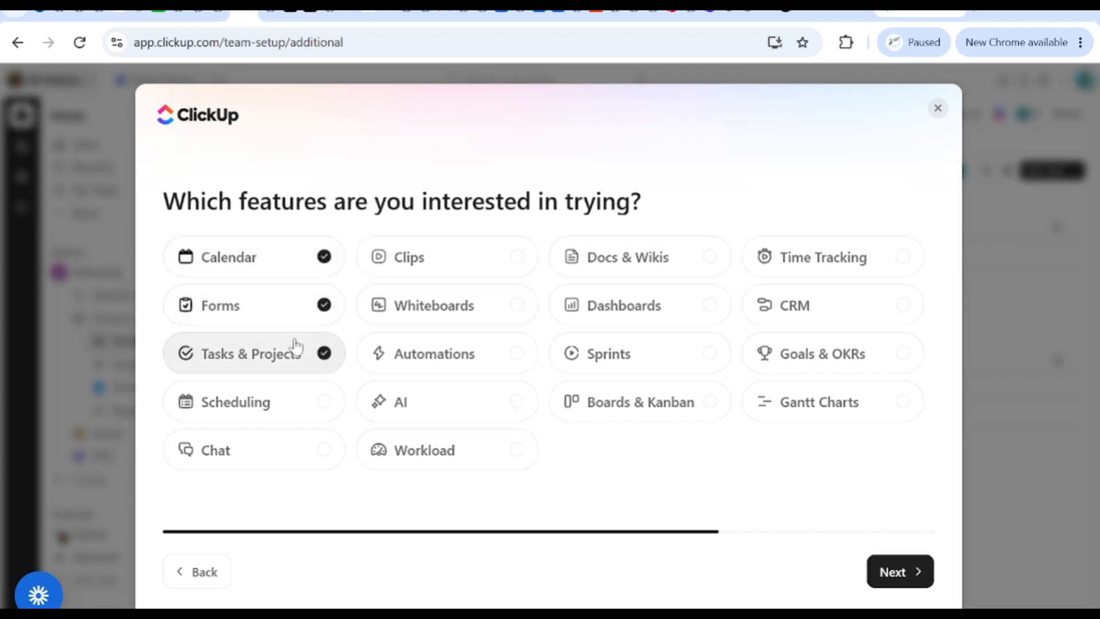
pyautogui.click(302, 406)
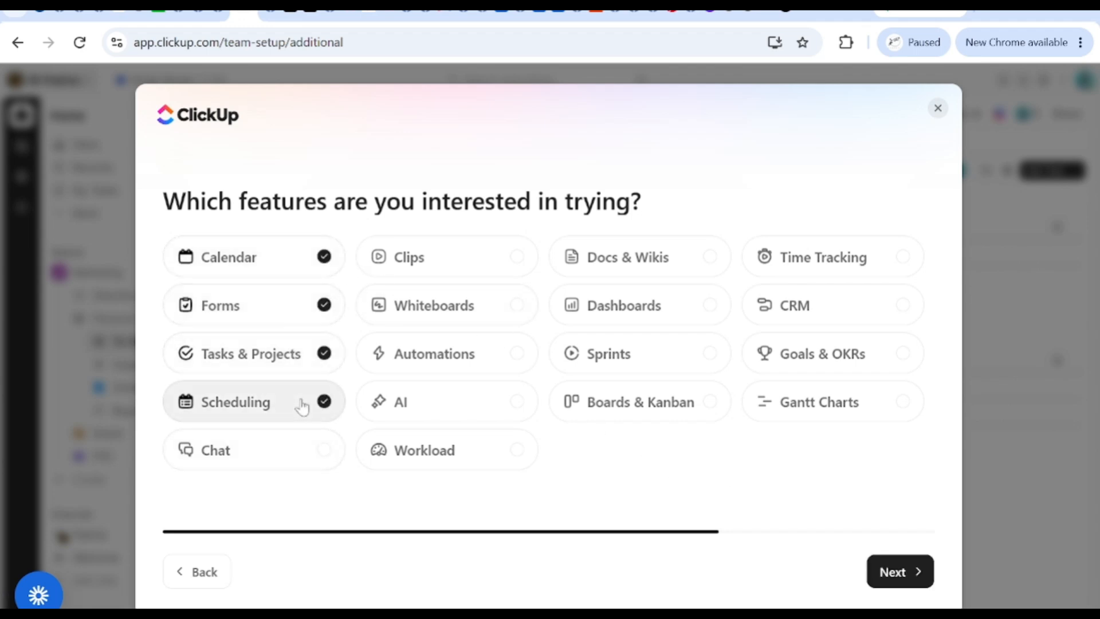
pyautogui.click(445, 259)
pyautogui.click(453, 320)
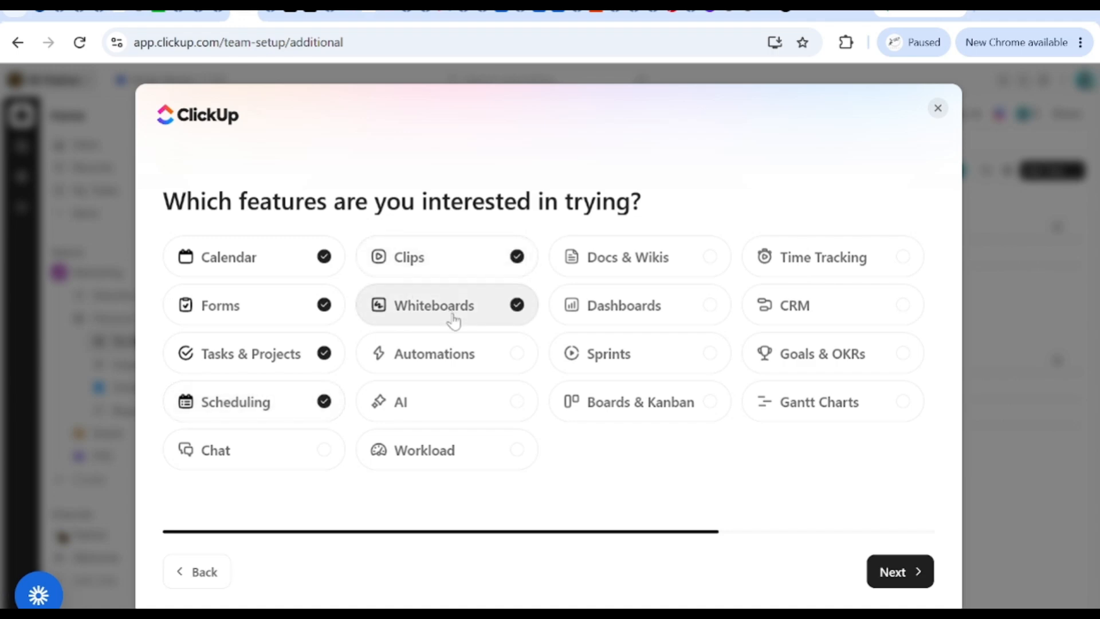
pyautogui.click(658, 402)
pyautogui.click(659, 357)
pyautogui.click(657, 316)
pyautogui.click(667, 267)
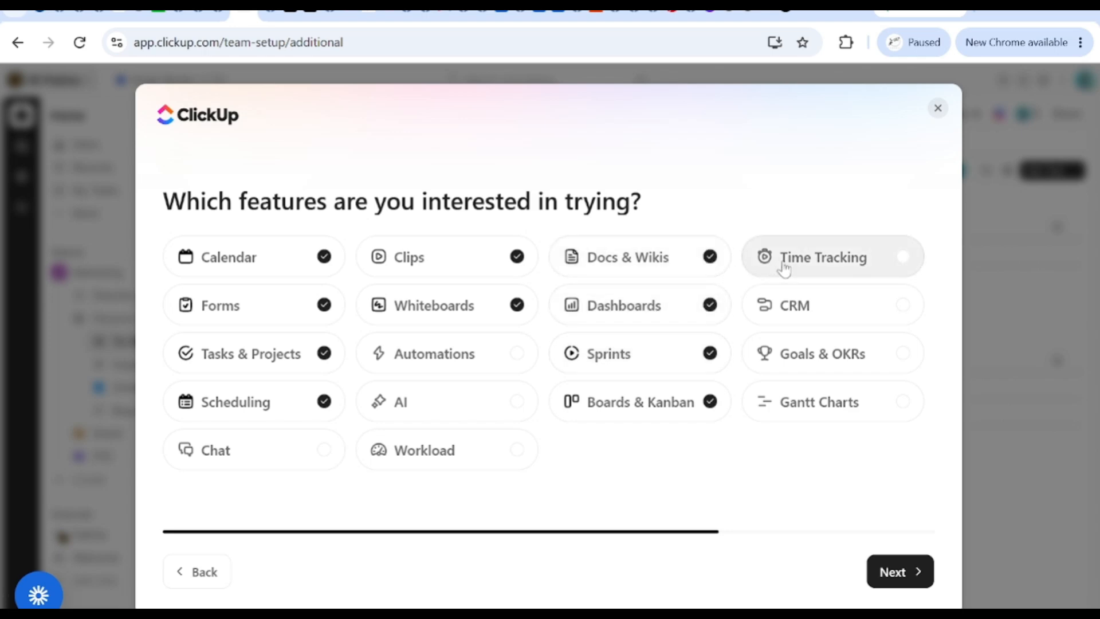
pyautogui.click(780, 270)
pyautogui.click(812, 315)
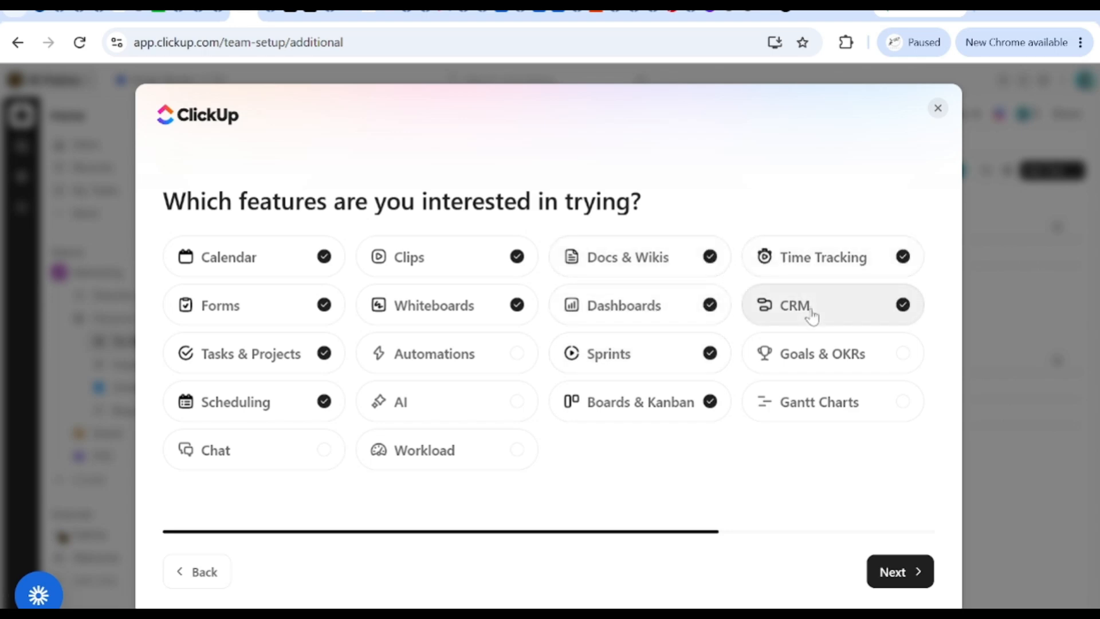
pyautogui.click(812, 402)
pyautogui.click(814, 356)
pyautogui.click(490, 412)
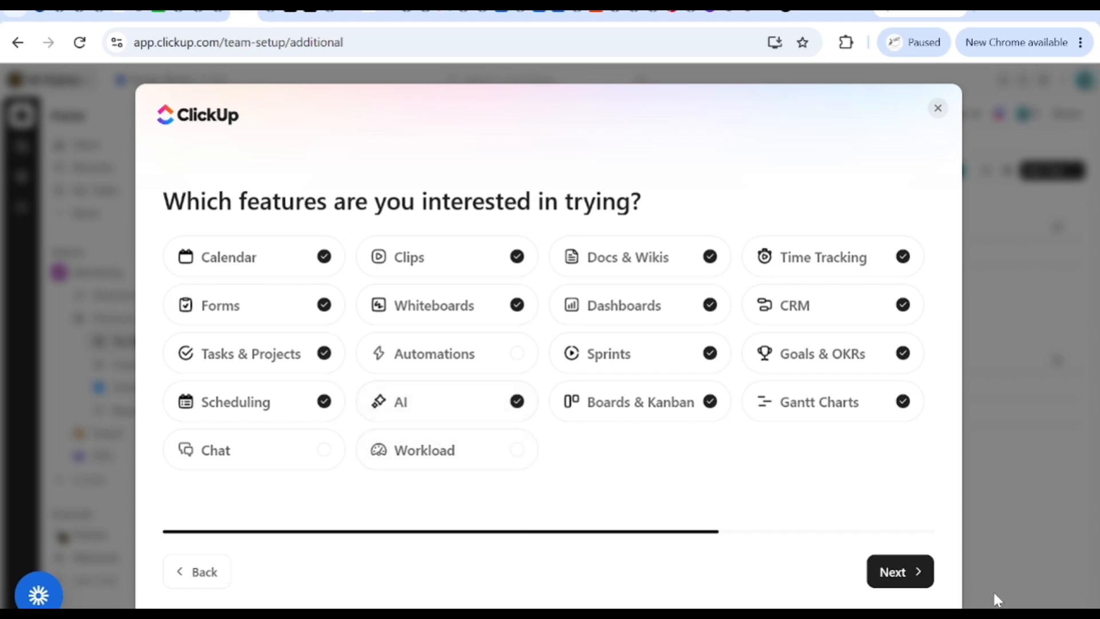
pyautogui.click(896, 569)
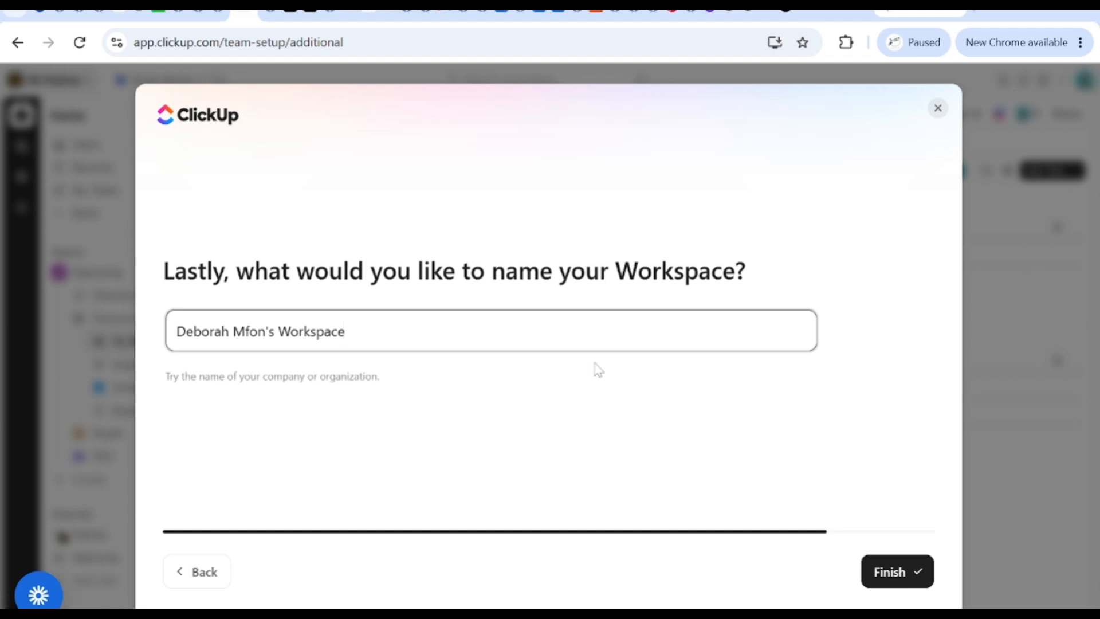
# Step: Name the workspace "PMP TOOLS WITH" followed by the owner's first name, and finish creating it
pyautogui.press('BackSpace')
pyautogui.press('BackSpace')
pyautogui.press('BackSpace')
pyautogui.press('BackSpace')
pyautogui.press('BackSpace')
pyautogui.press('BackSpace')
pyautogui.press('BackSpace')
pyautogui.press('BackSpace')
pyautogui.press('BackSpace')
pyautogui.press('BackSpace')
pyautogui.press('BackSpace')
pyautogui.press('BackSpace')
pyautogui.press('BackSpace')
pyautogui.press('BackSpace')
pyautogui.press('BackSpace')
pyautogui.press('BackSpace')
pyautogui.press('BackSpace')
pyautogui.press('BackSpace')
pyautogui.press('BackSpace')
pyautogui.press('BackSpace')
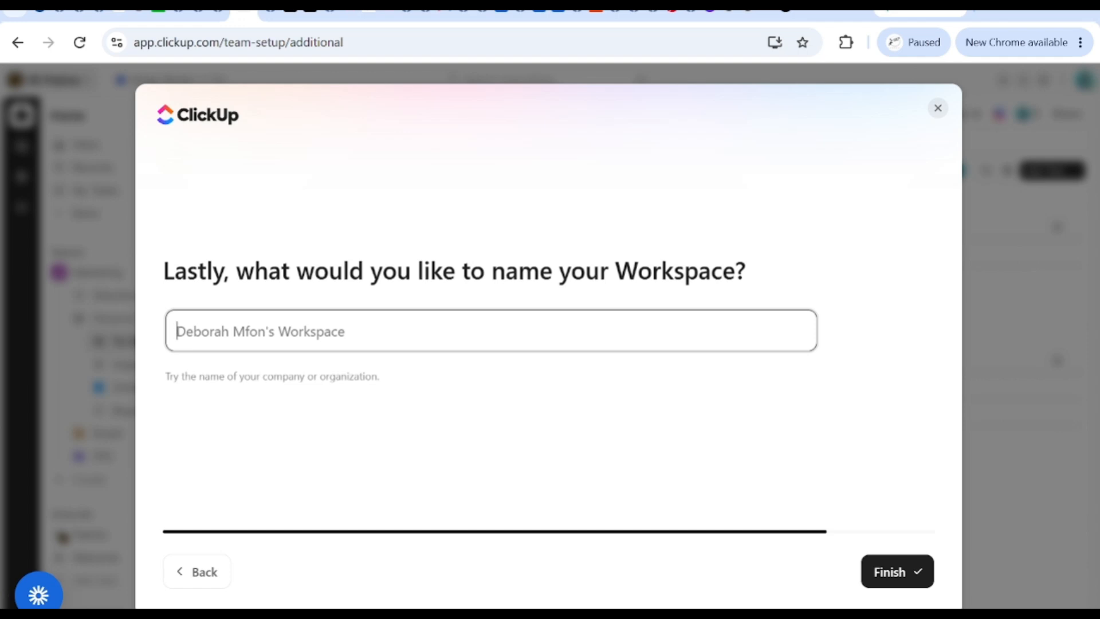
pyautogui.write('PMP')
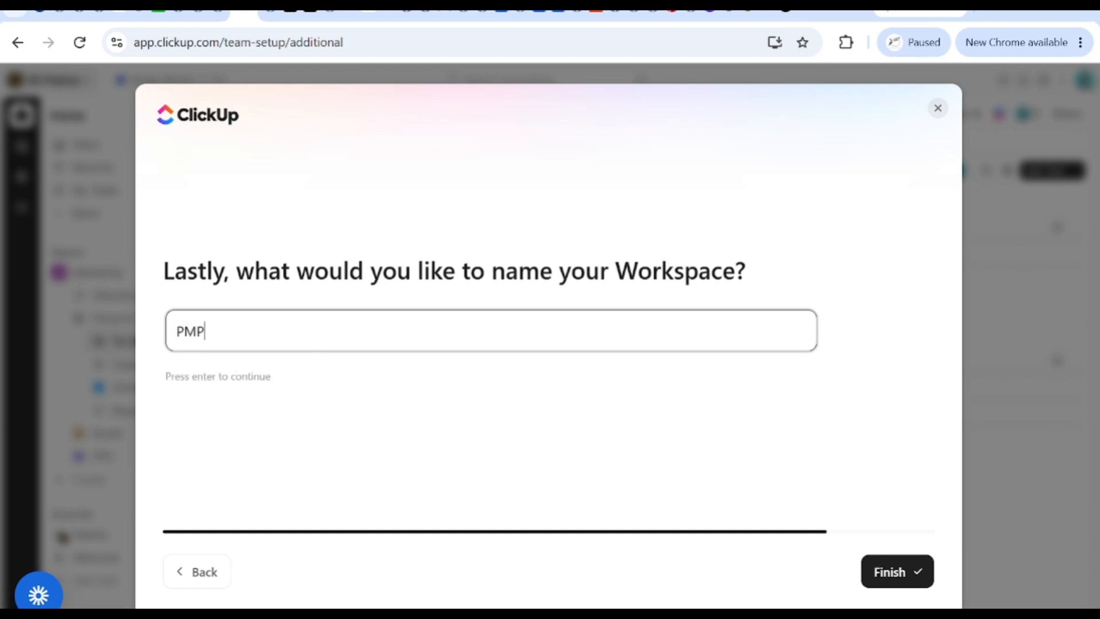
pyautogui.write(' WITH DEBORAH')
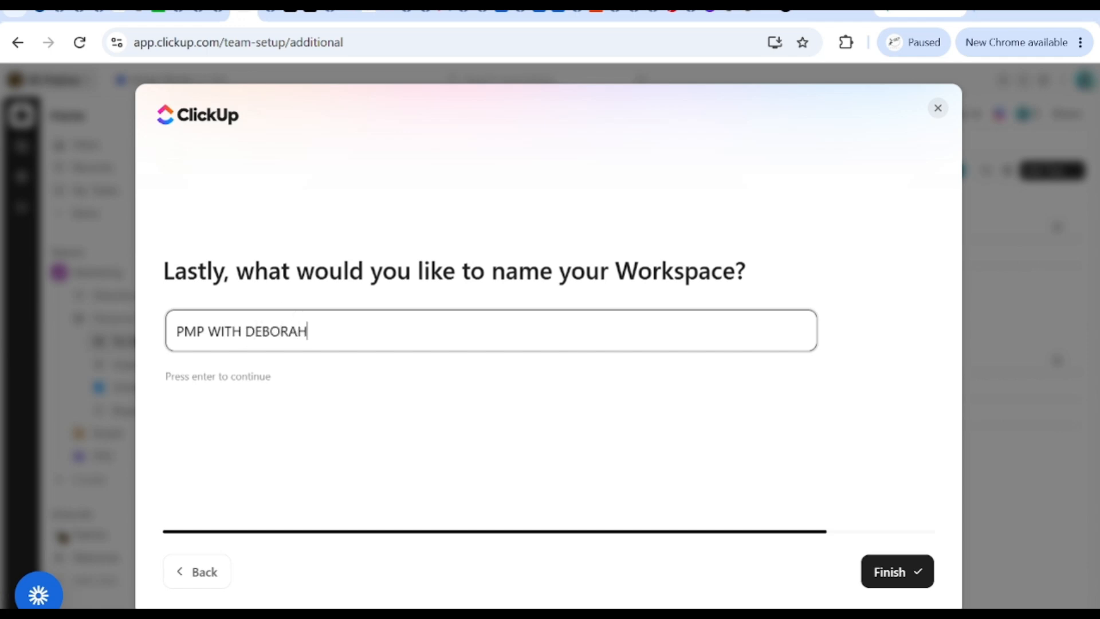
pyautogui.click(207, 331)
pyautogui.write('TOOL')
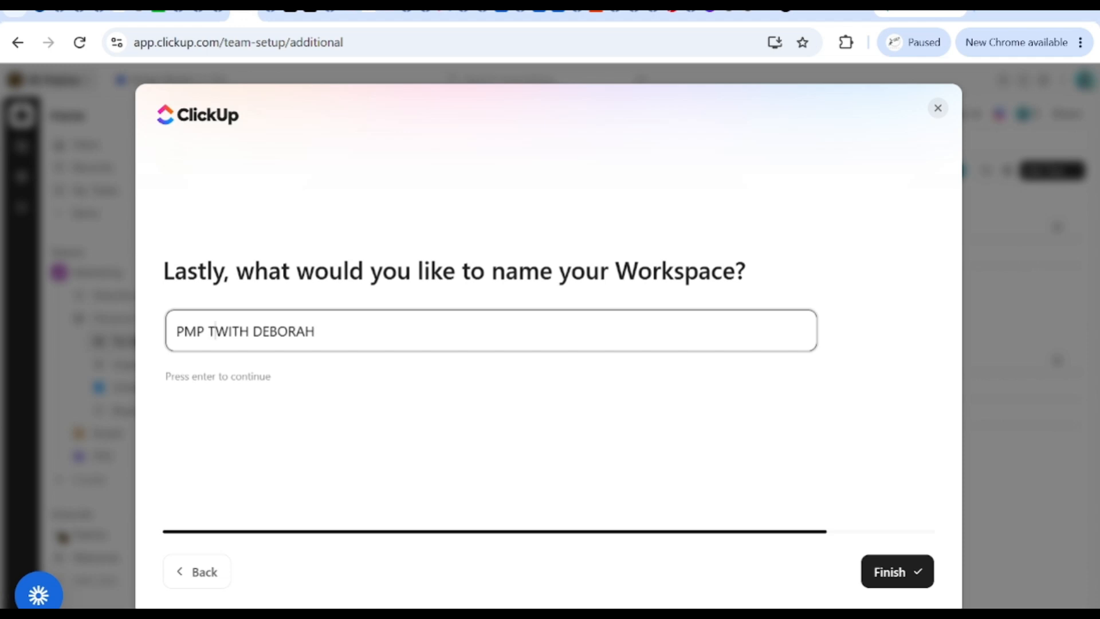
pyautogui.press('BackSpace')
pyautogui.write('S')
pyautogui.click(909, 572)
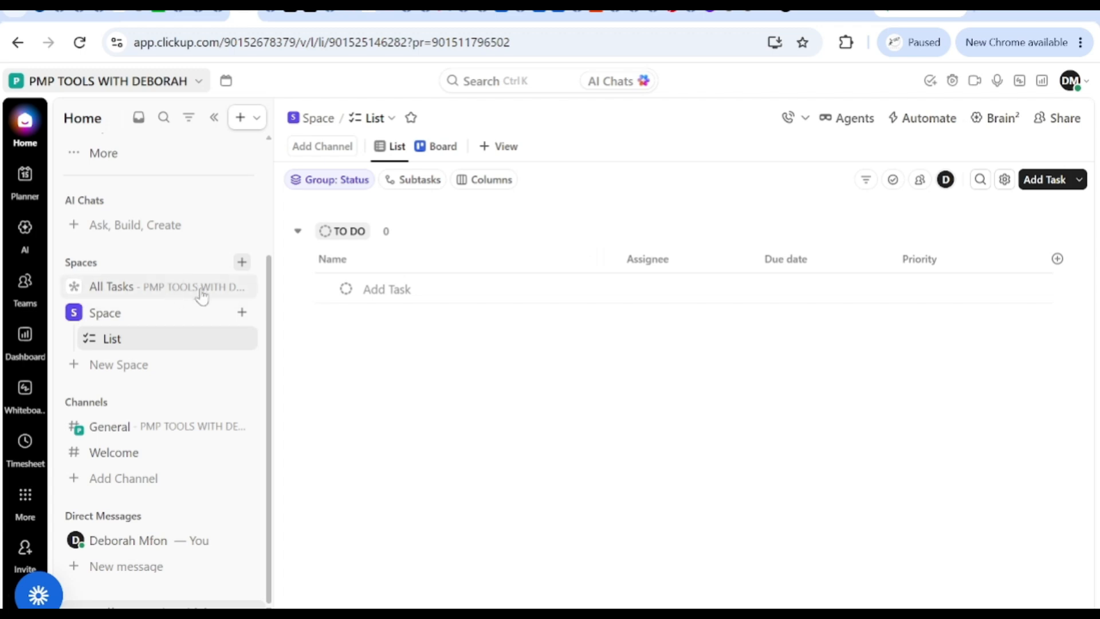
pyautogui.click(241, 317)
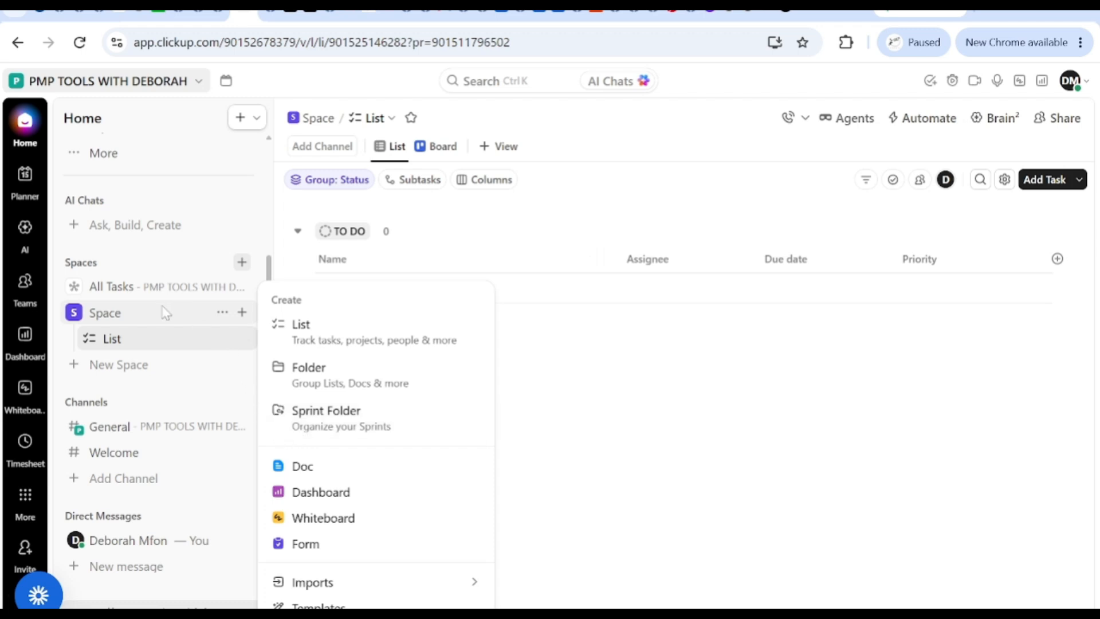
pyautogui.click(161, 319)
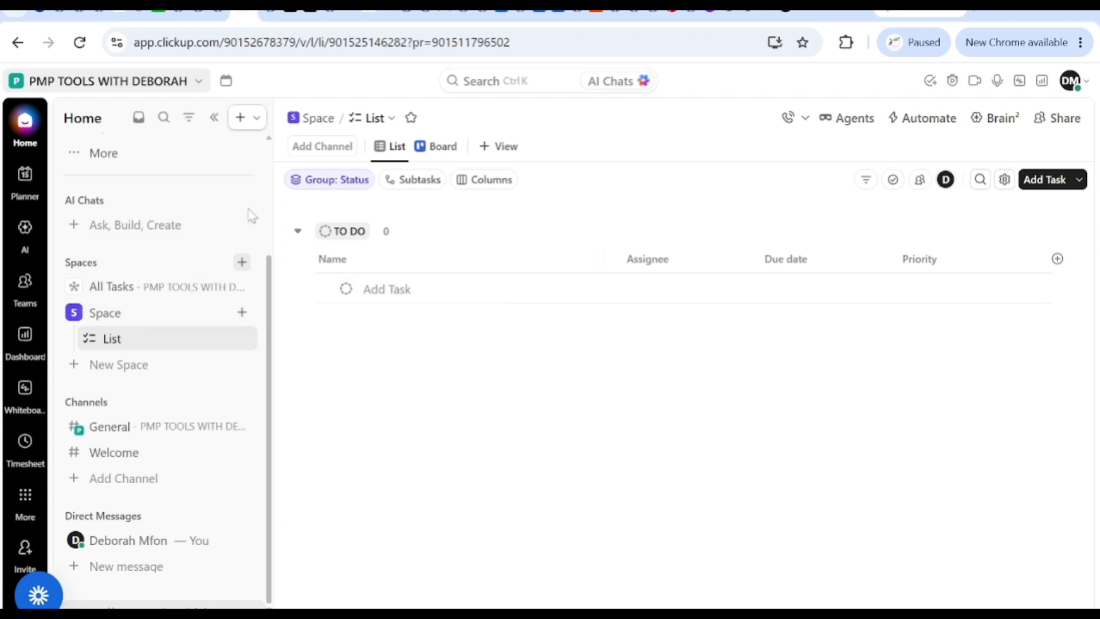
pyautogui.click(74, 312)
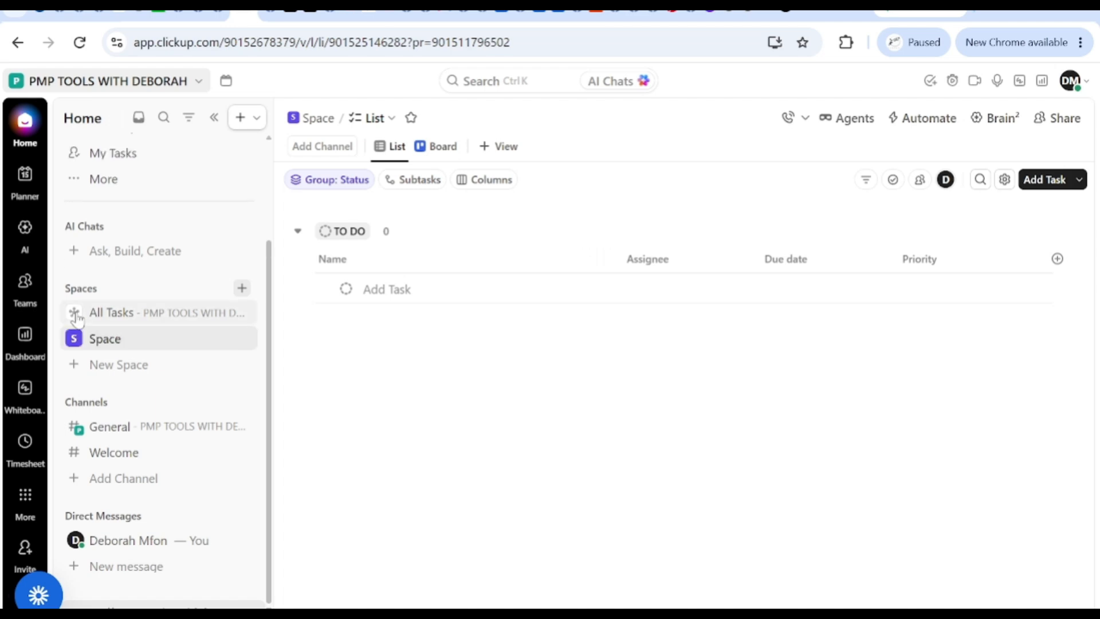
pyautogui.click(107, 373)
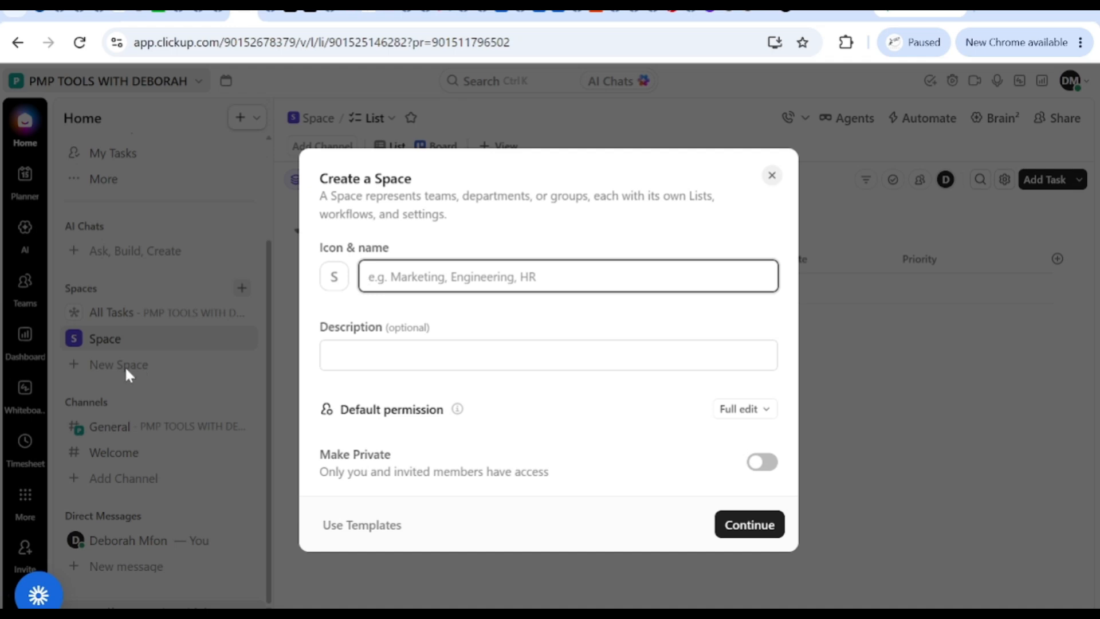
pyautogui.click(771, 175)
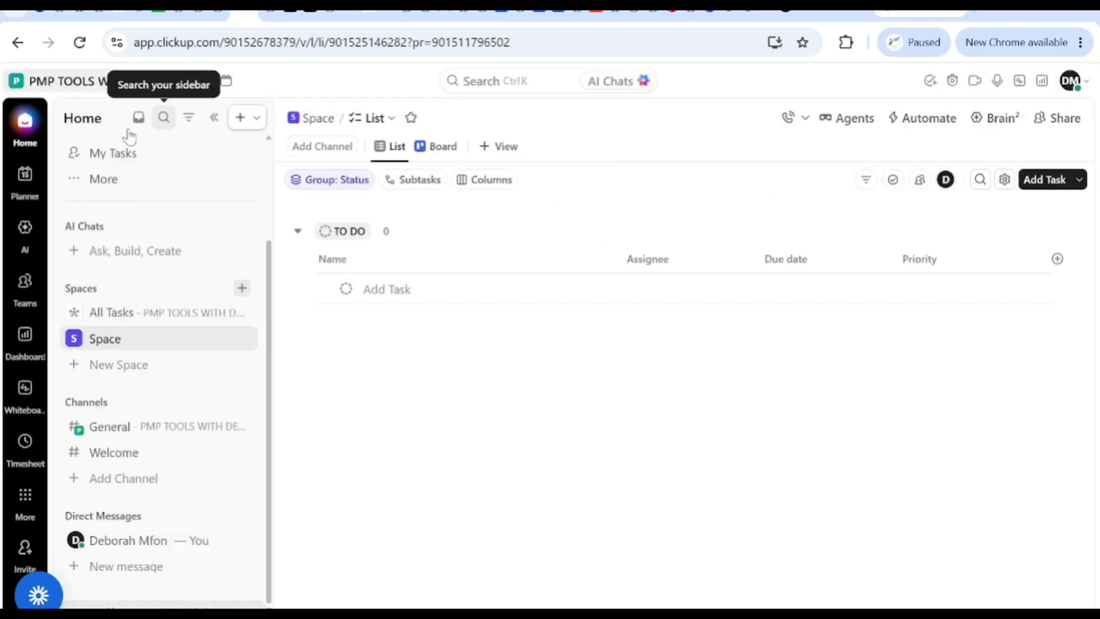
# Step: Create a Space named "PROJECT MANANGEMENT" with the Starter workflow and its default settings
pyautogui.click(240, 118)
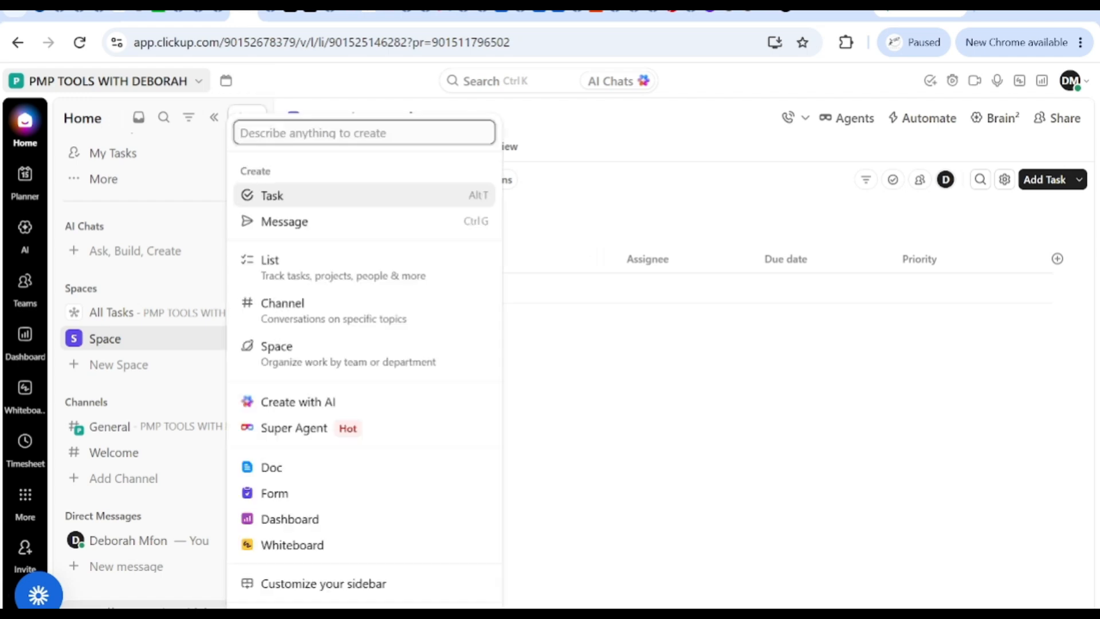
pyautogui.click(318, 367)
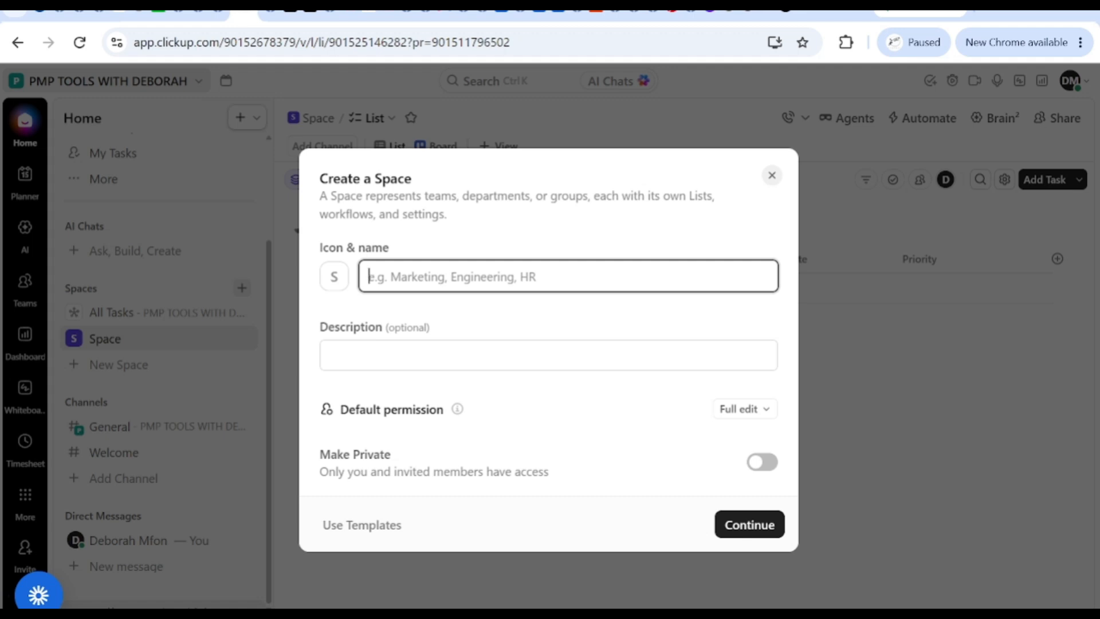
pyautogui.write('PRO')
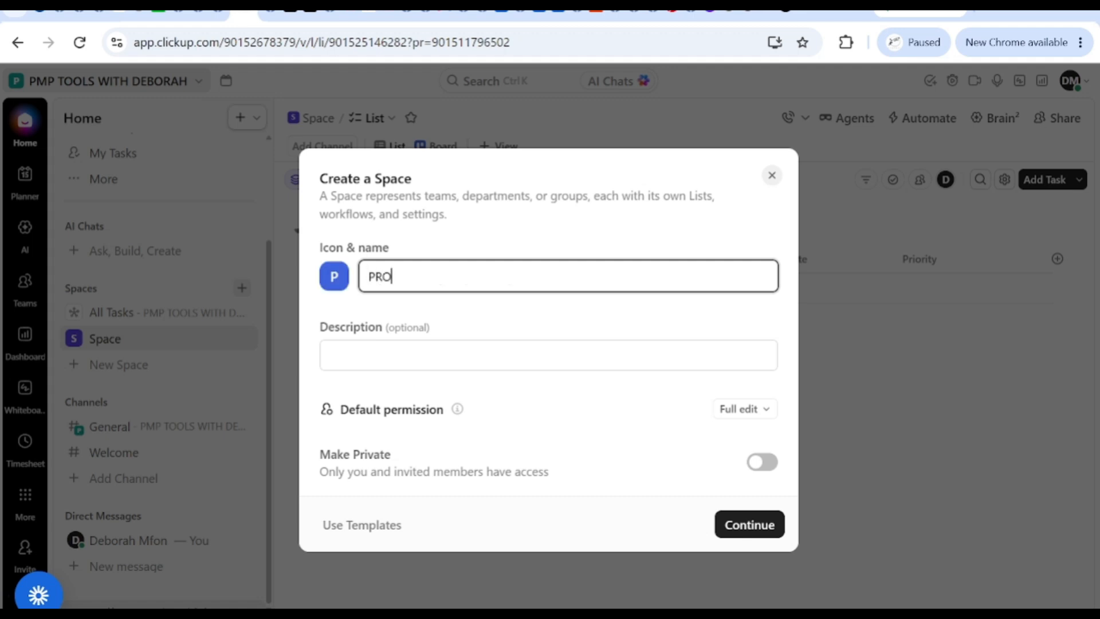
pyautogui.write('JECT MANANGEMENT')
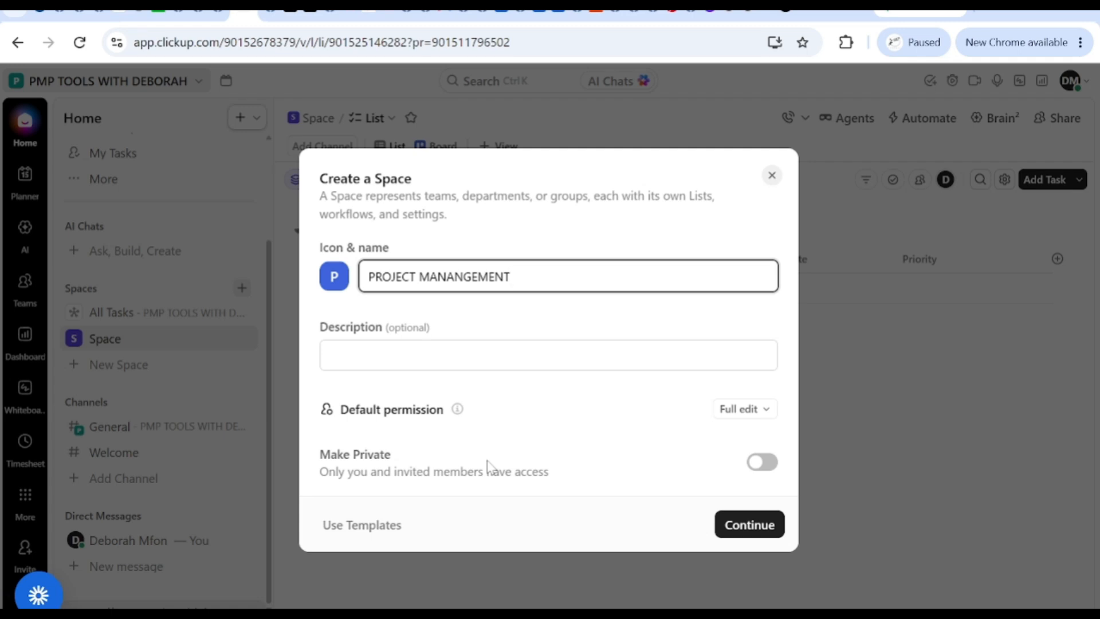
pyautogui.click(763, 532)
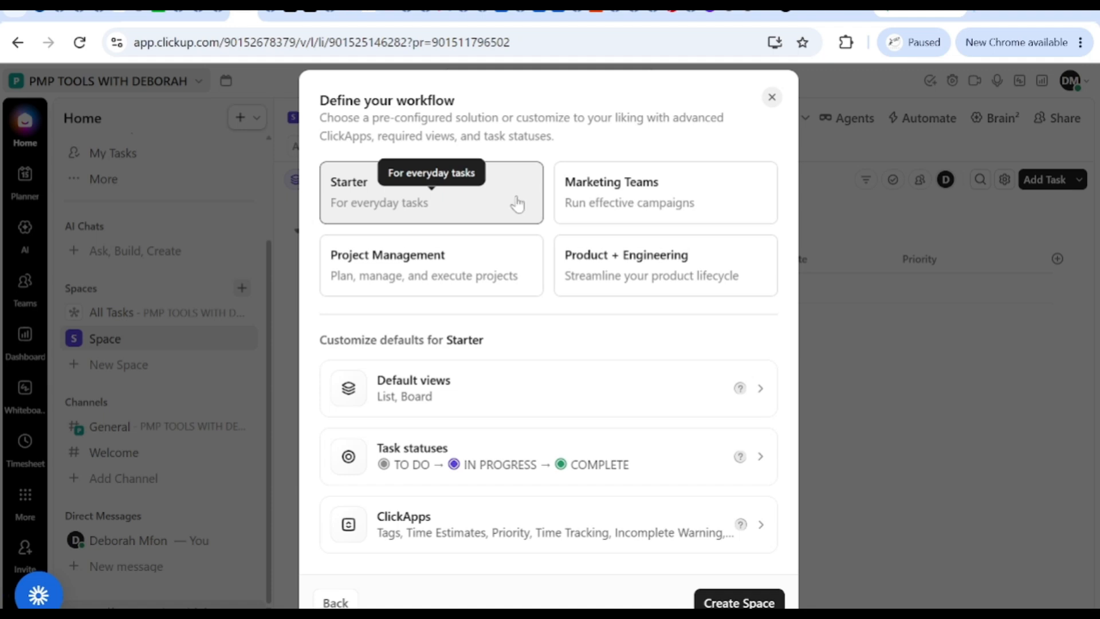
pyautogui.click(758, 603)
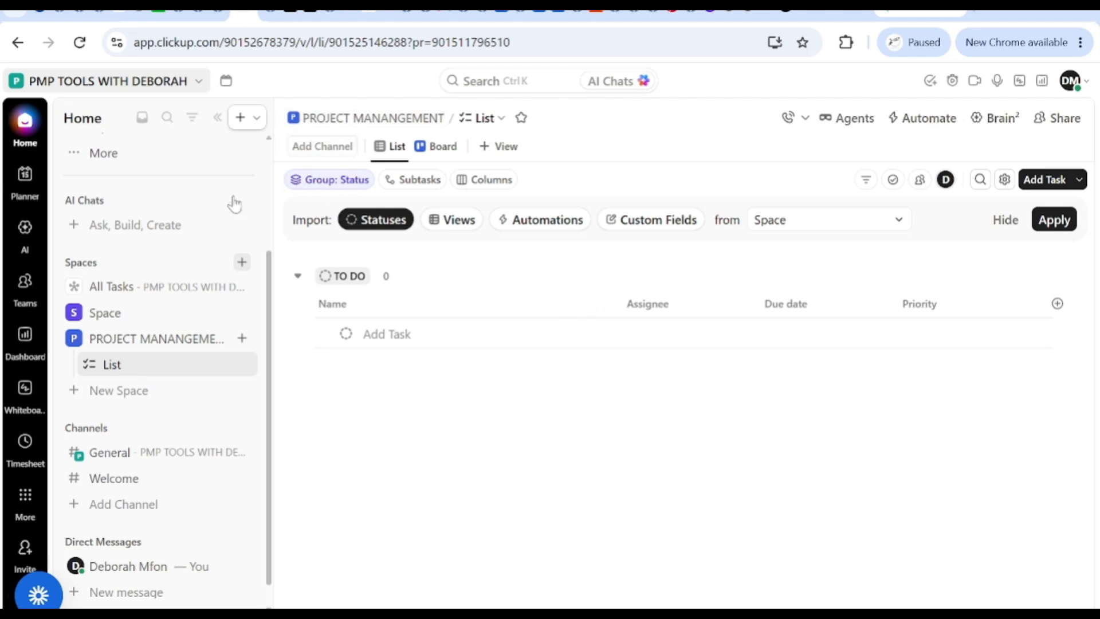
# Step: Create a folder named "CONTENT CREATION PROJECT" inside the PROJECT MANANGEMENT Space
pyautogui.click(242, 340)
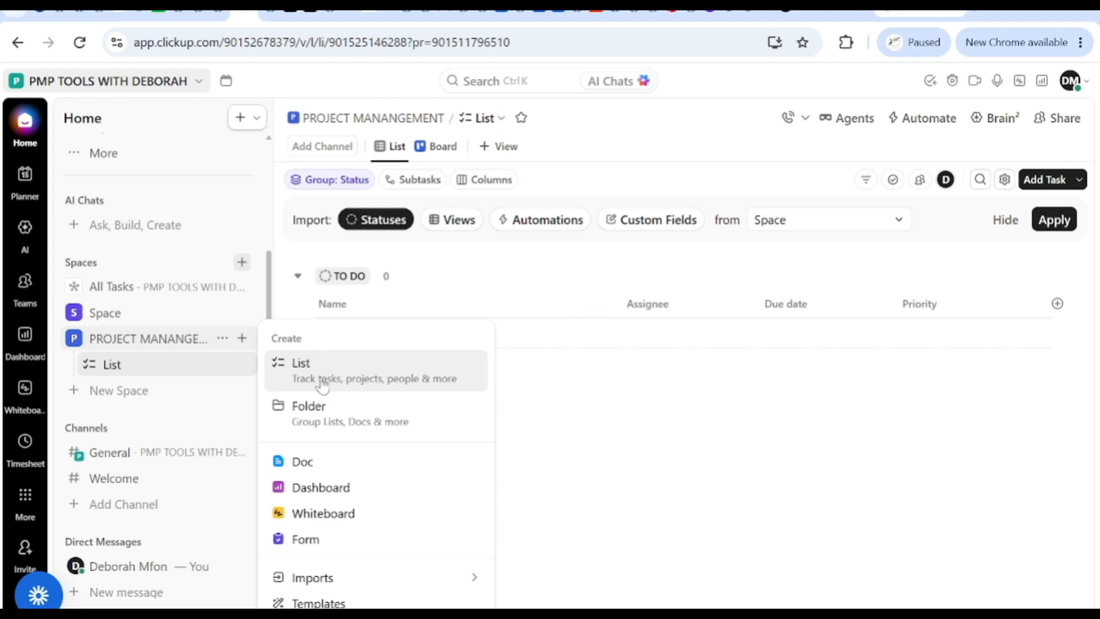
pyautogui.click(320, 419)
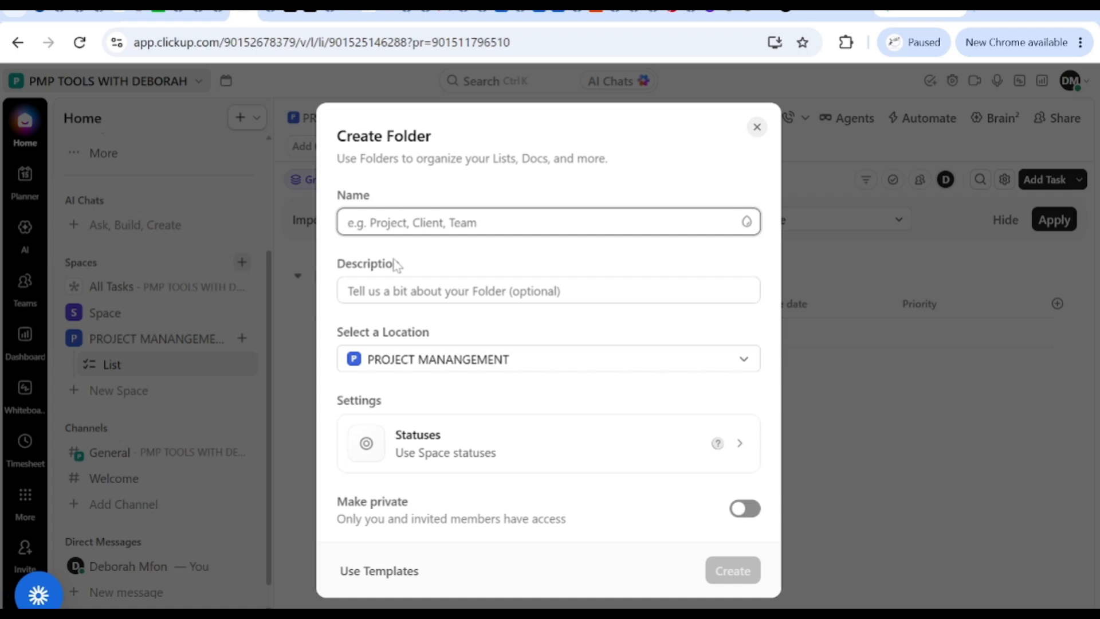
pyautogui.write('cONTENT C')
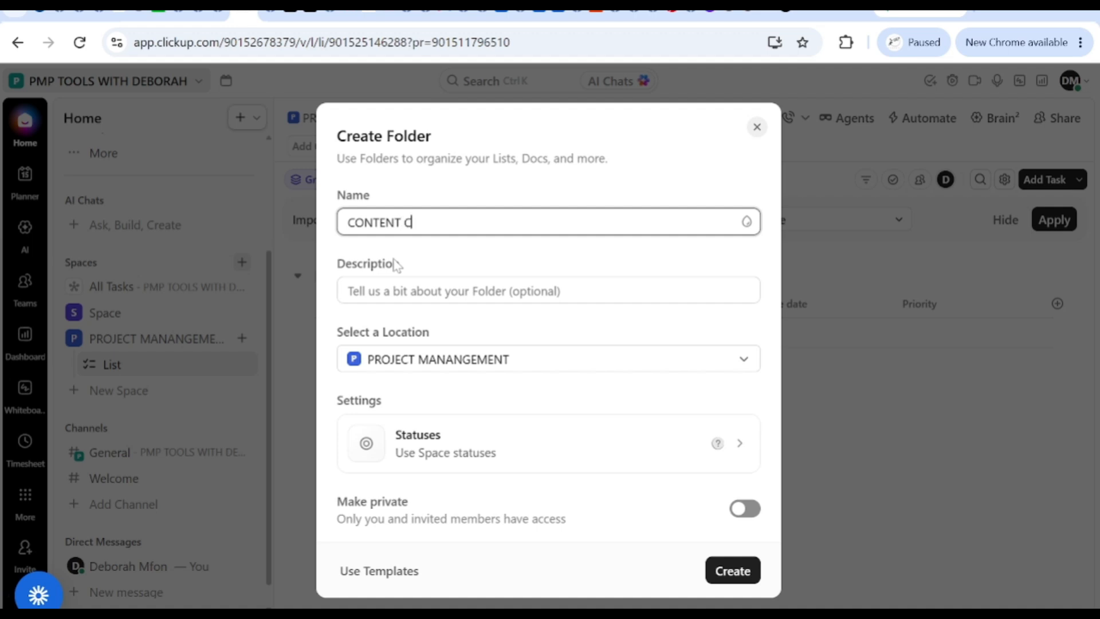
pyautogui.write('REATION PROJE')
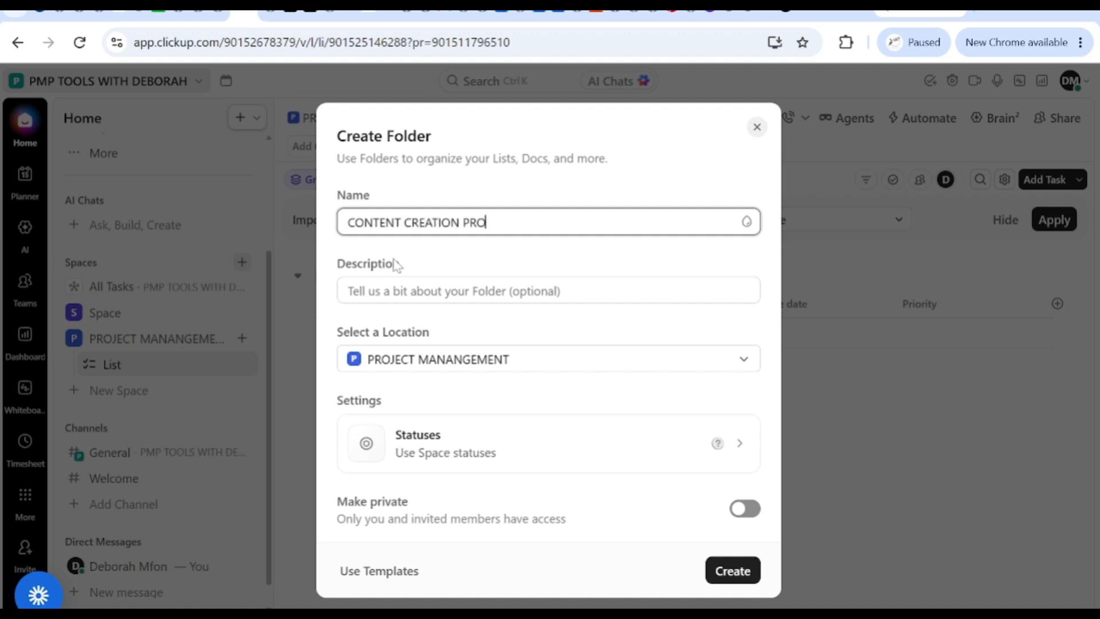
pyautogui.write('CT')
pyautogui.click(727, 576)
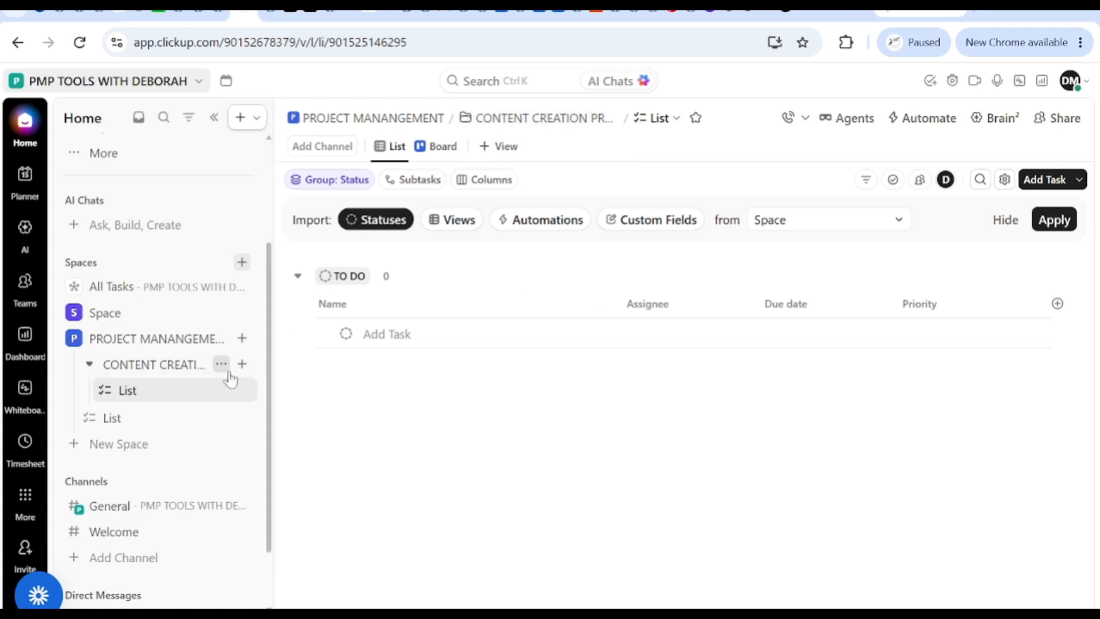
pyautogui.click(223, 367)
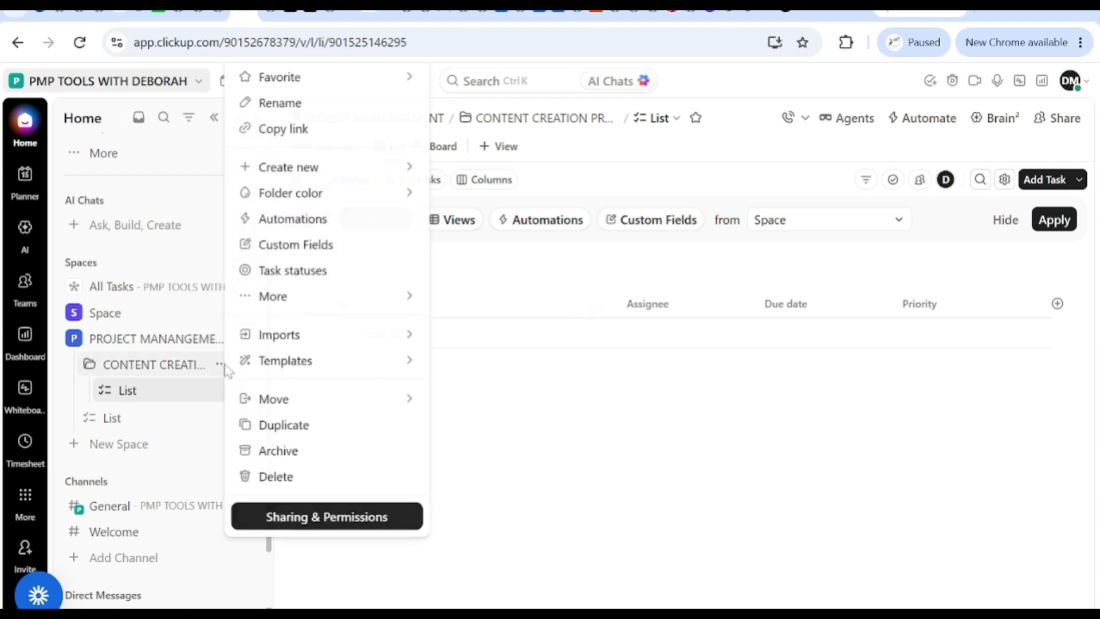
pyautogui.moveTo(272, 168)
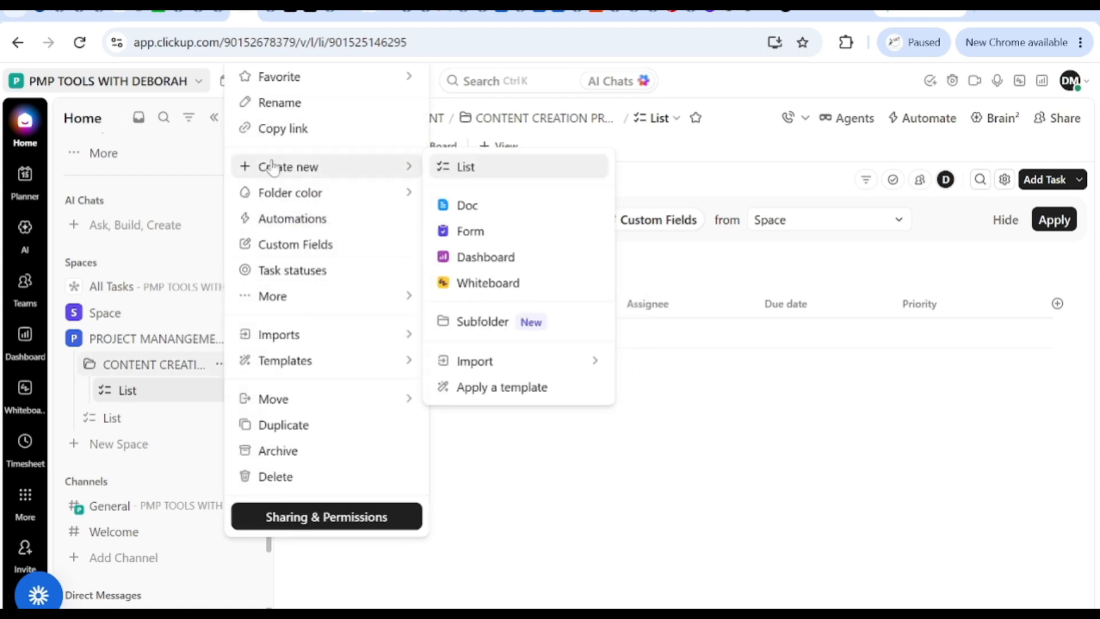
pyautogui.click(208, 385)
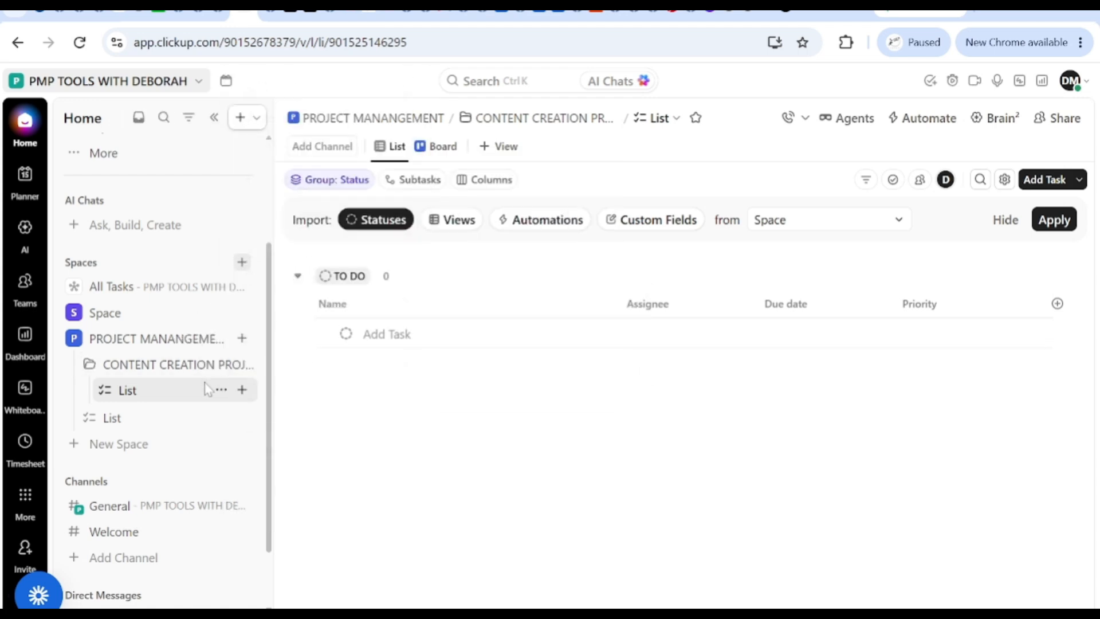
# Step: Create a List named "CLICKUP FULL TUTORIAL PROJECT" in the CONTENT CREATION PROJECT folder and apply all the AI-suggested settings
pyautogui.click(242, 365)
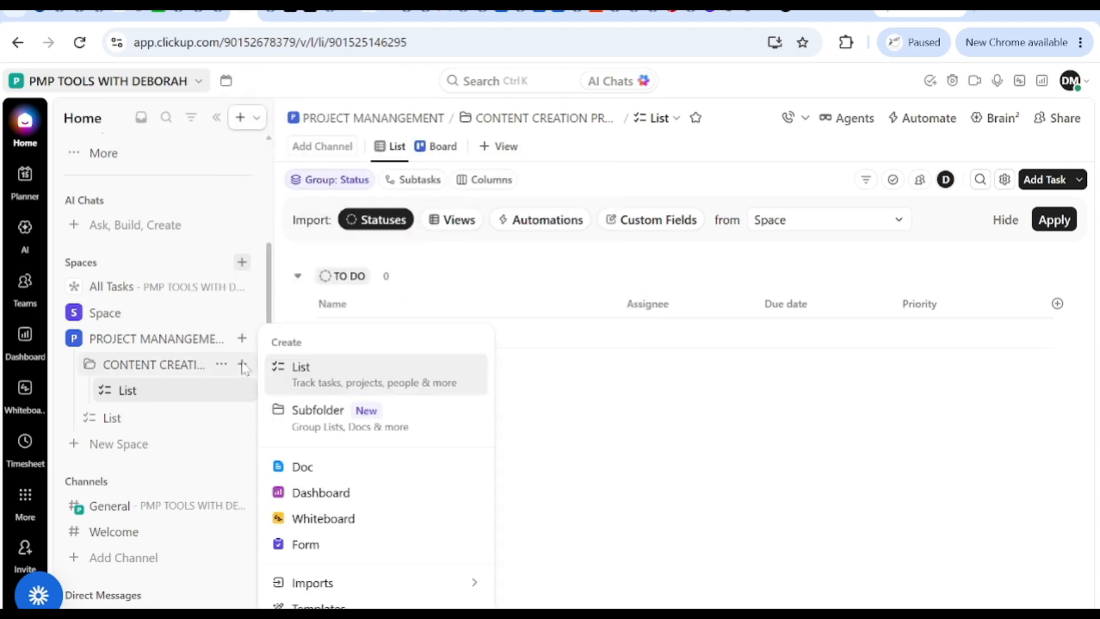
pyautogui.click(308, 384)
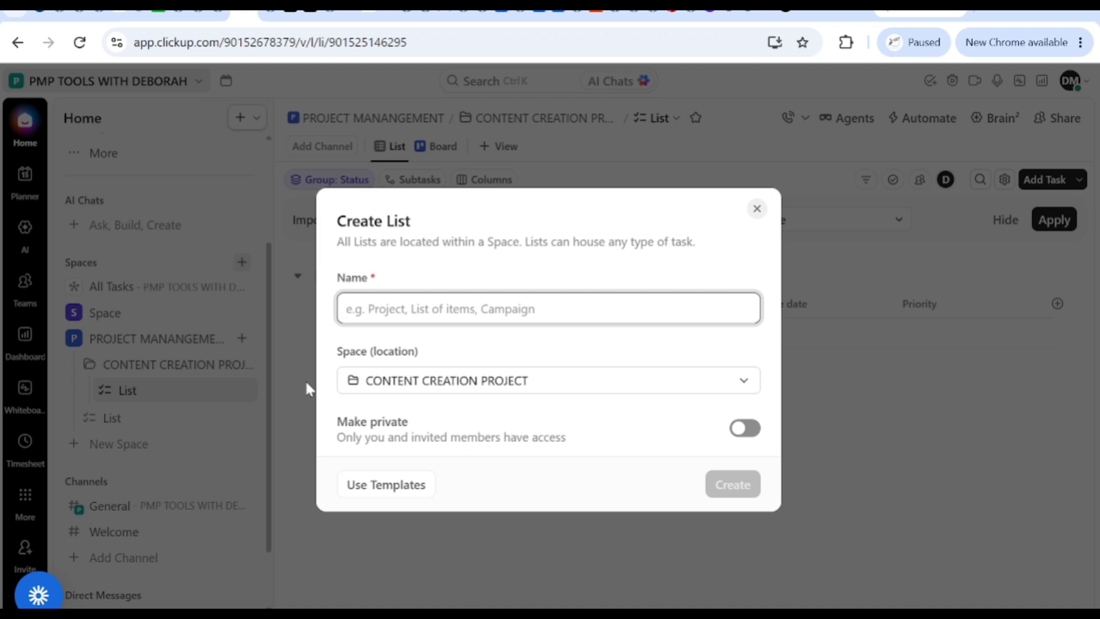
pyautogui.write('CL')
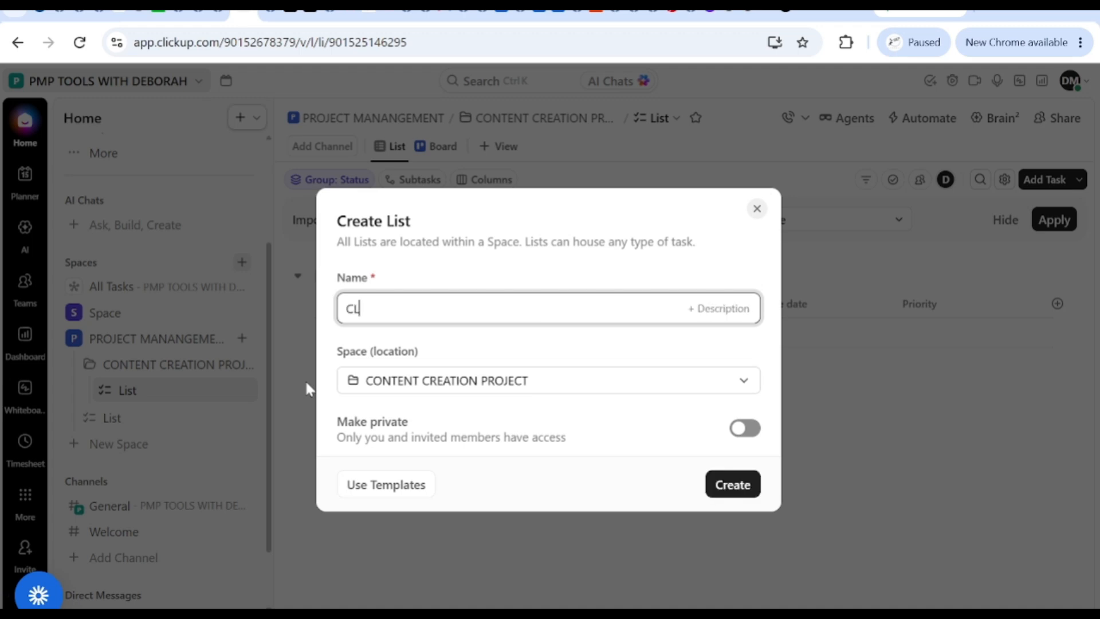
pyautogui.write('ICKUP FULL TU')
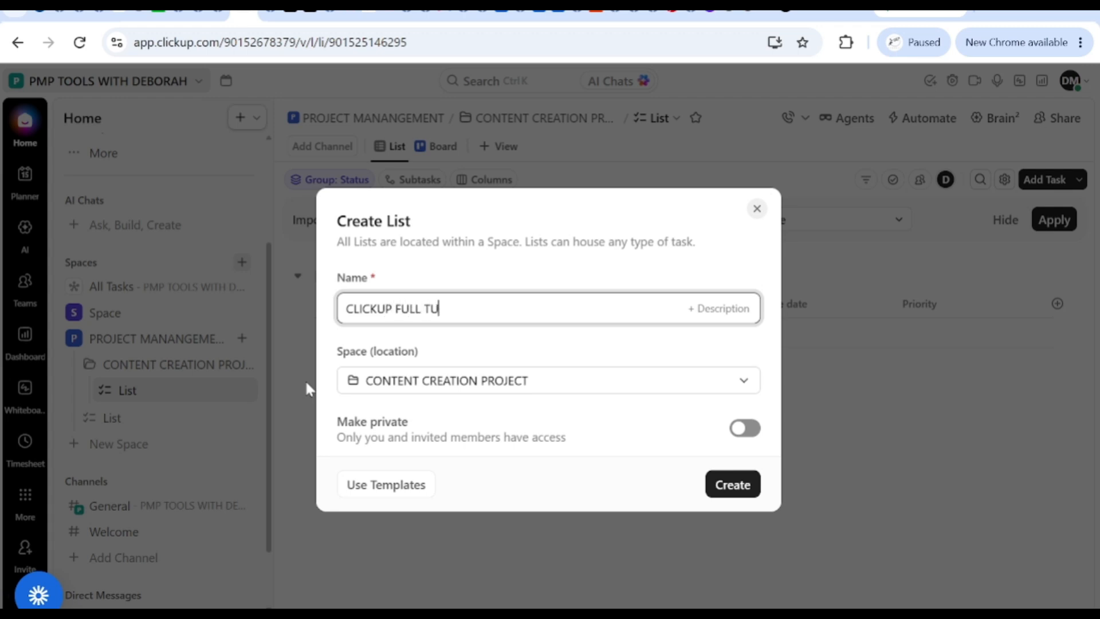
pyautogui.write('TORIAL PROJECT')
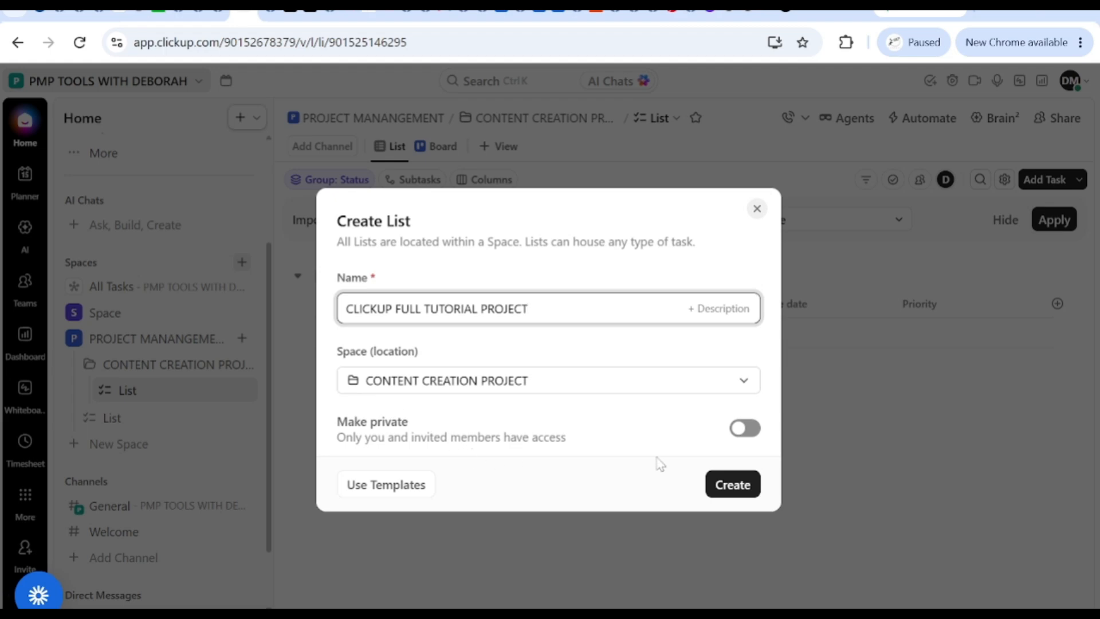
pyautogui.click(737, 486)
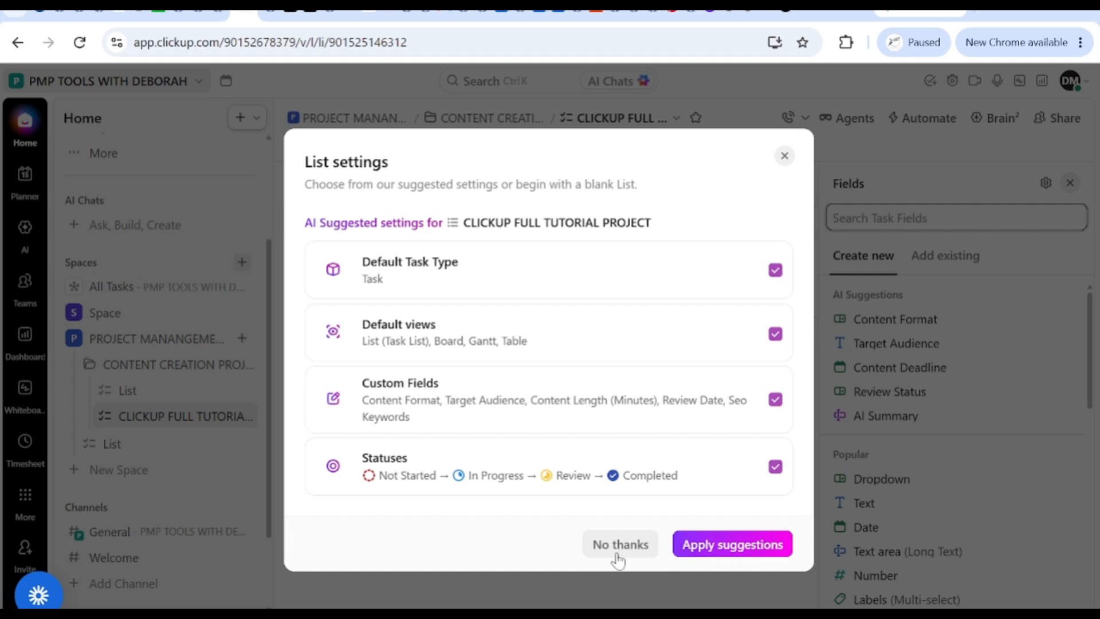
pyautogui.click(704, 552)
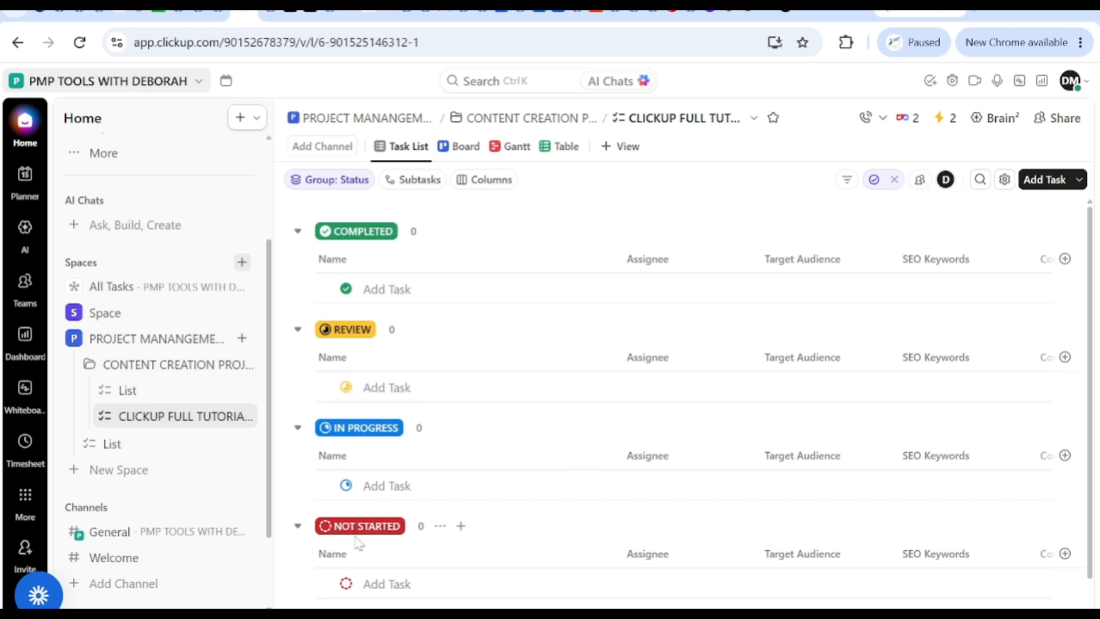
# Step: Look through the Space's List, the CONTENT CREATION PROJECT folder and its Lists, including the COMPLETED group's options in the tutorial List
pyautogui.click(117, 445)
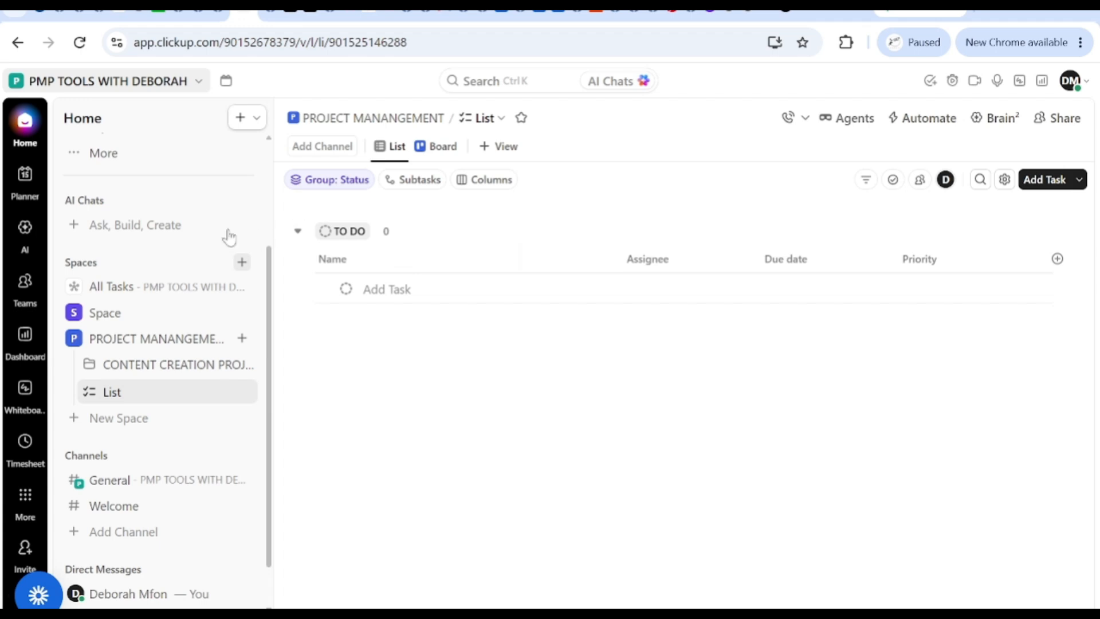
pyautogui.click(188, 370)
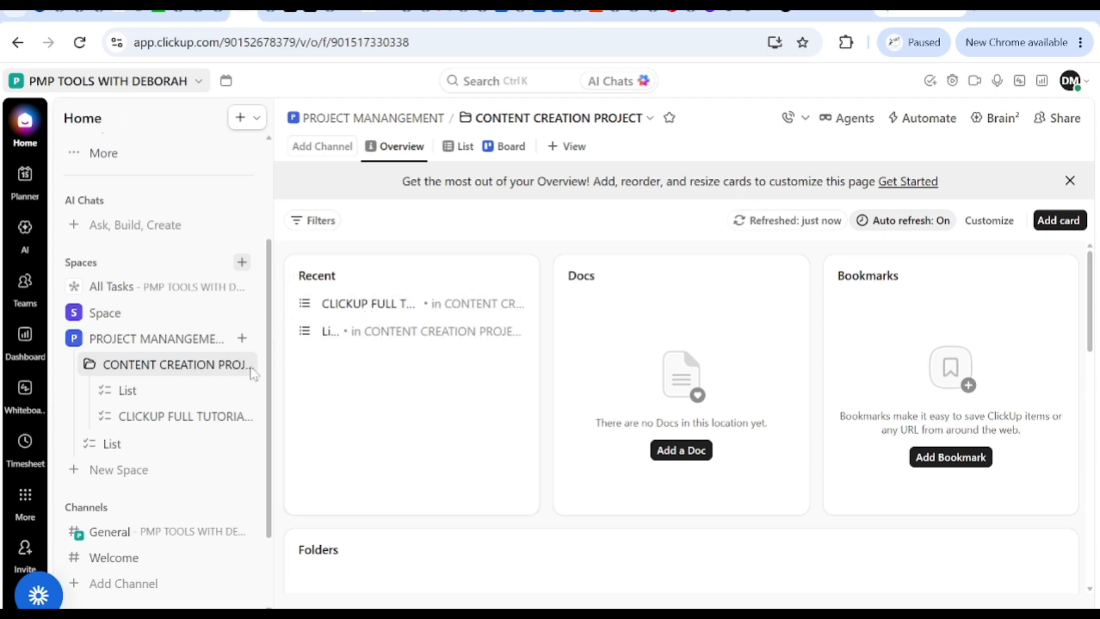
pyautogui.click(174, 421)
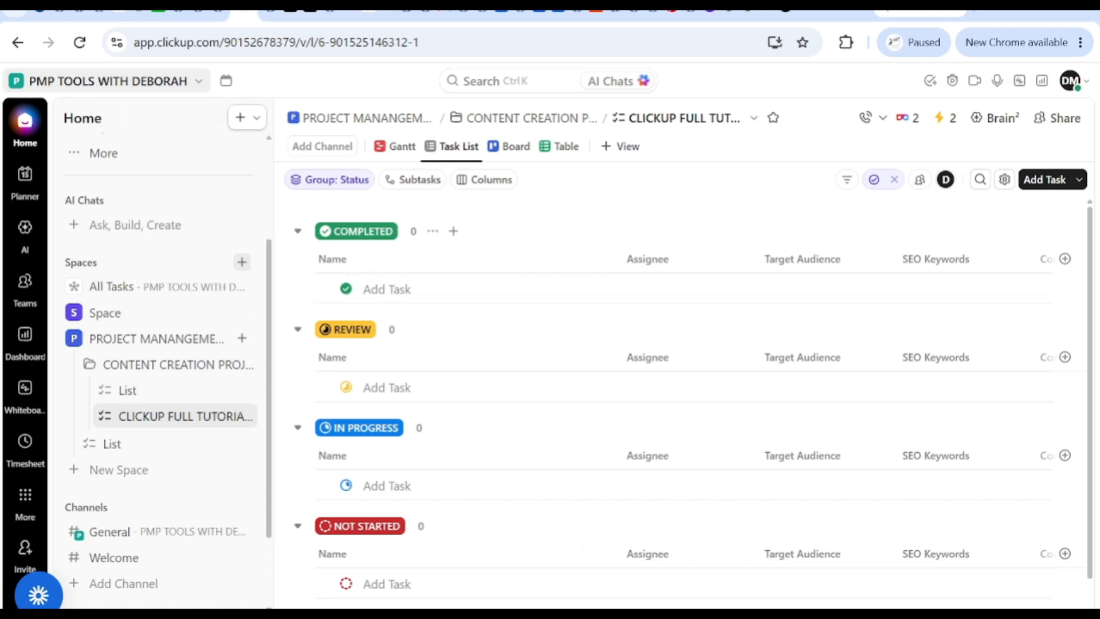
pyautogui.click(433, 231)
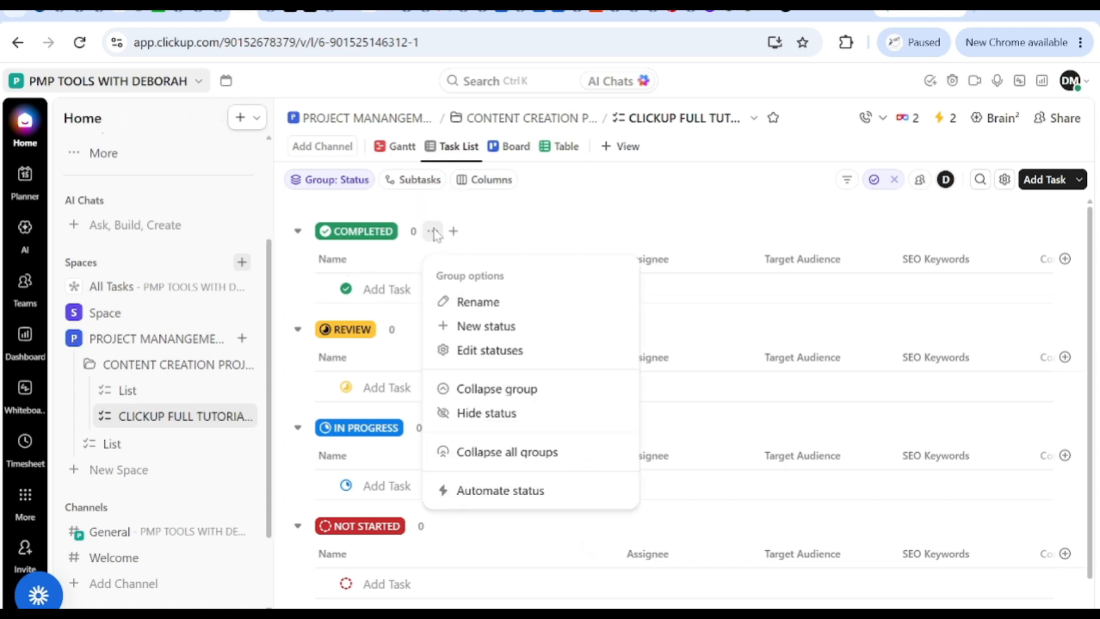
pyautogui.click(351, 276)
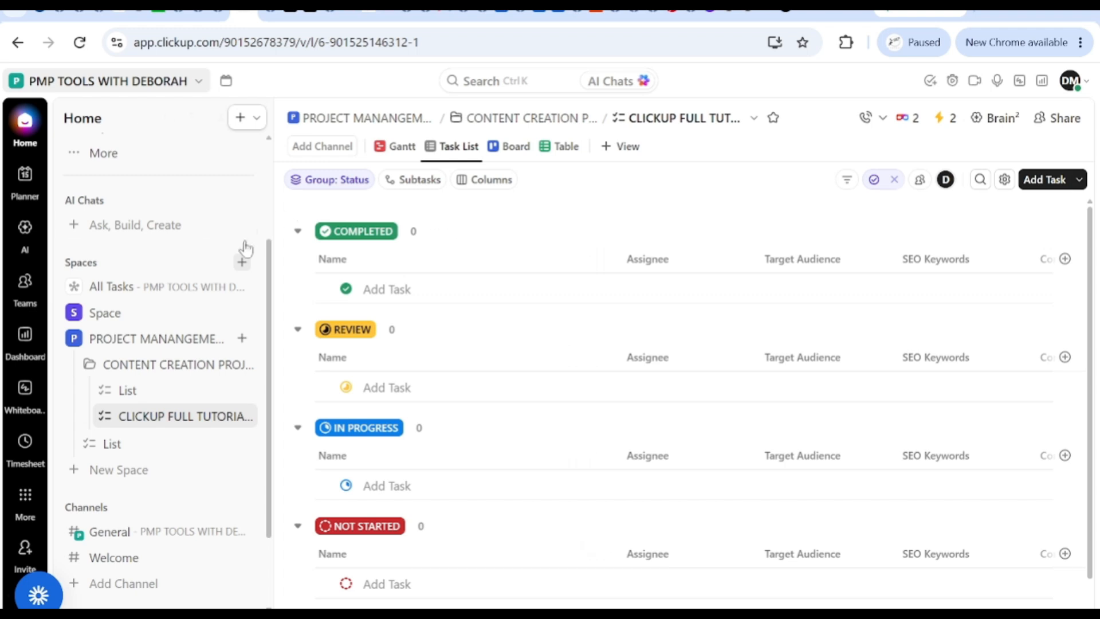
pyautogui.click(125, 392)
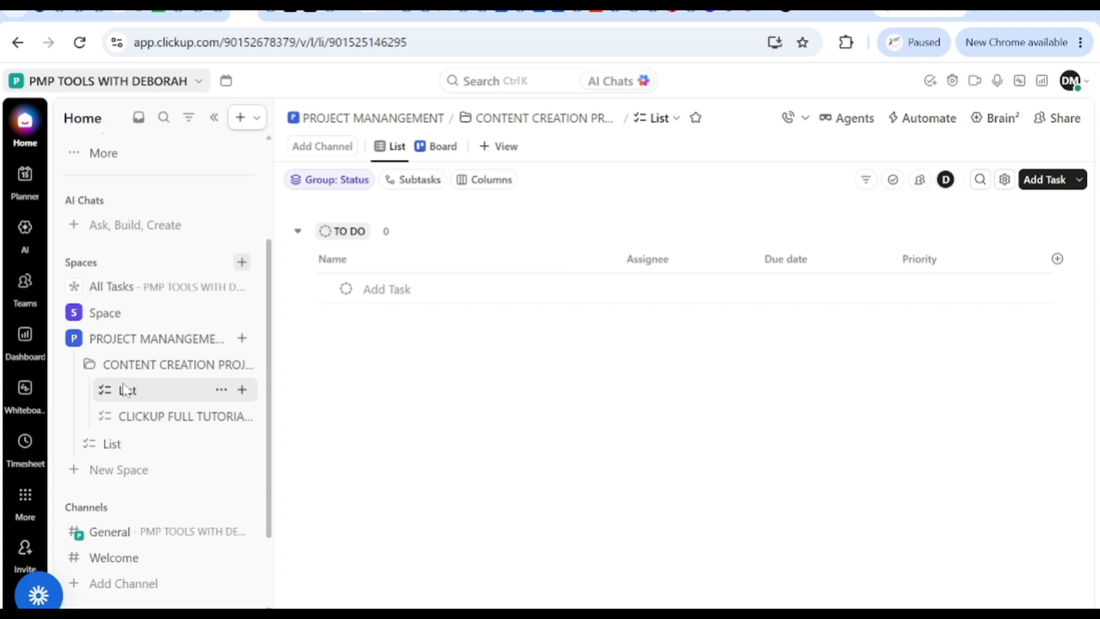
pyautogui.click(150, 430)
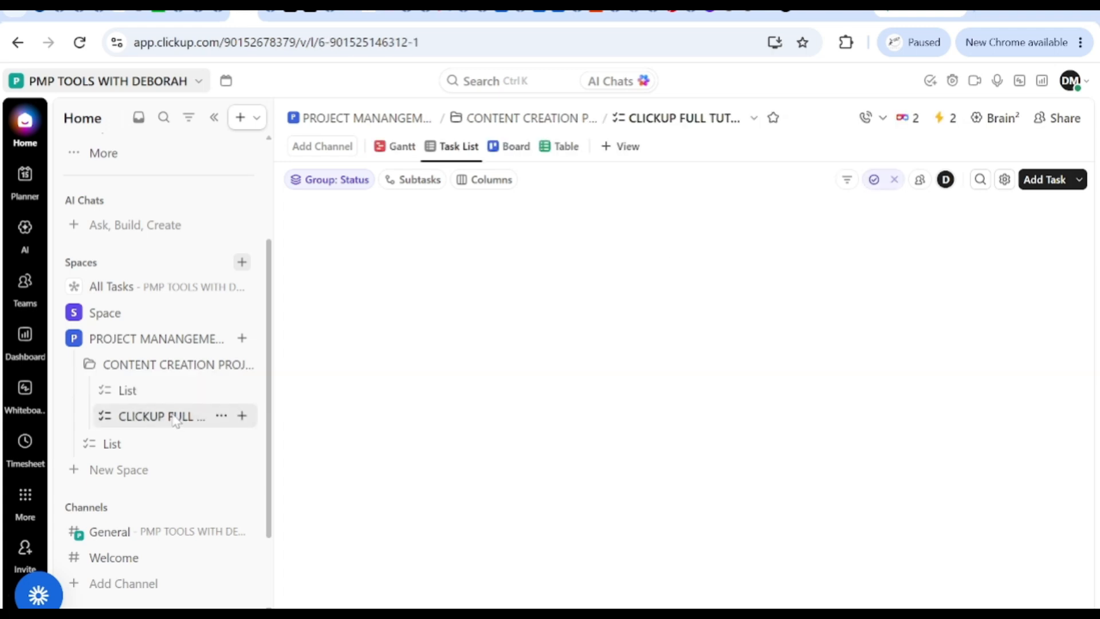
# Step: Examine the new task form of the CLICKUP FULL TUTORIAL PROJECT List, including its description area and additional options, without creating a task
pyautogui.click(1055, 183)
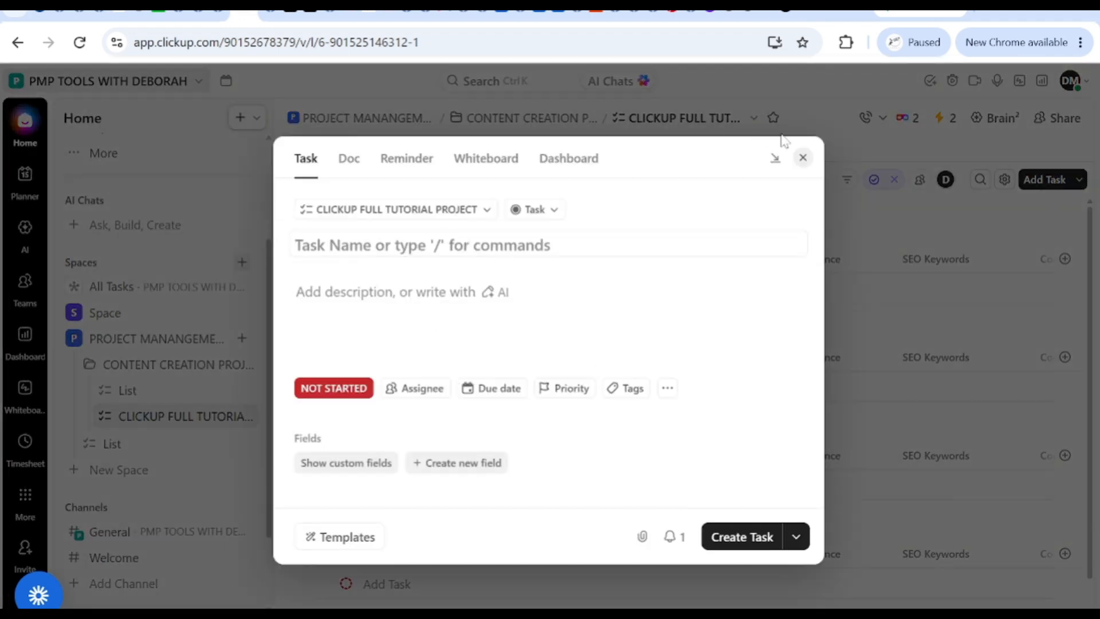
pyautogui.click(803, 158)
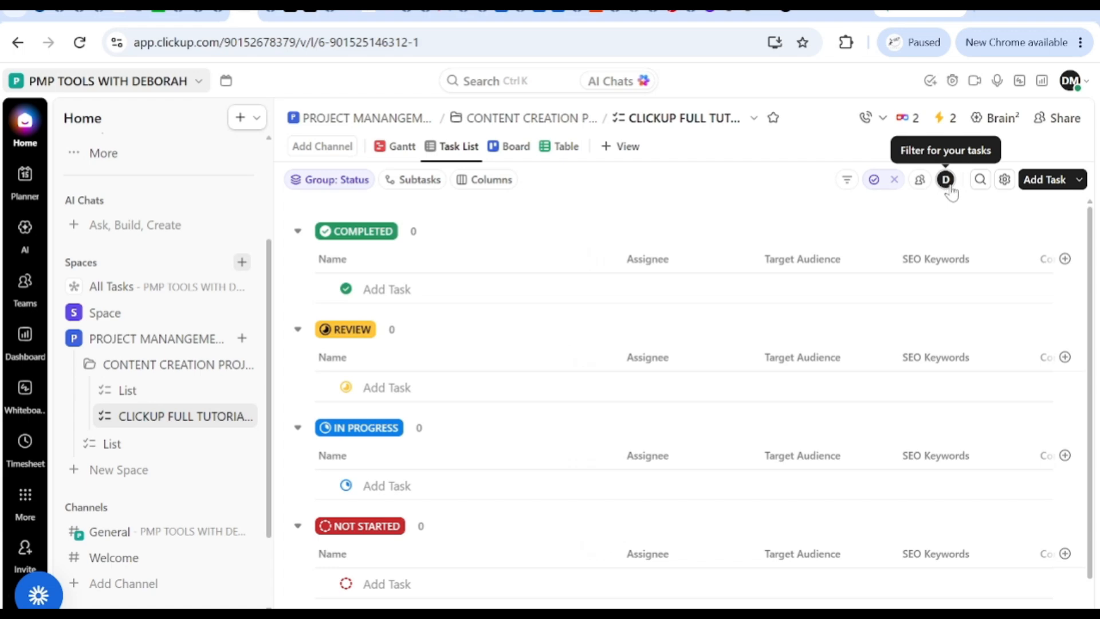
pyautogui.click(1056, 181)
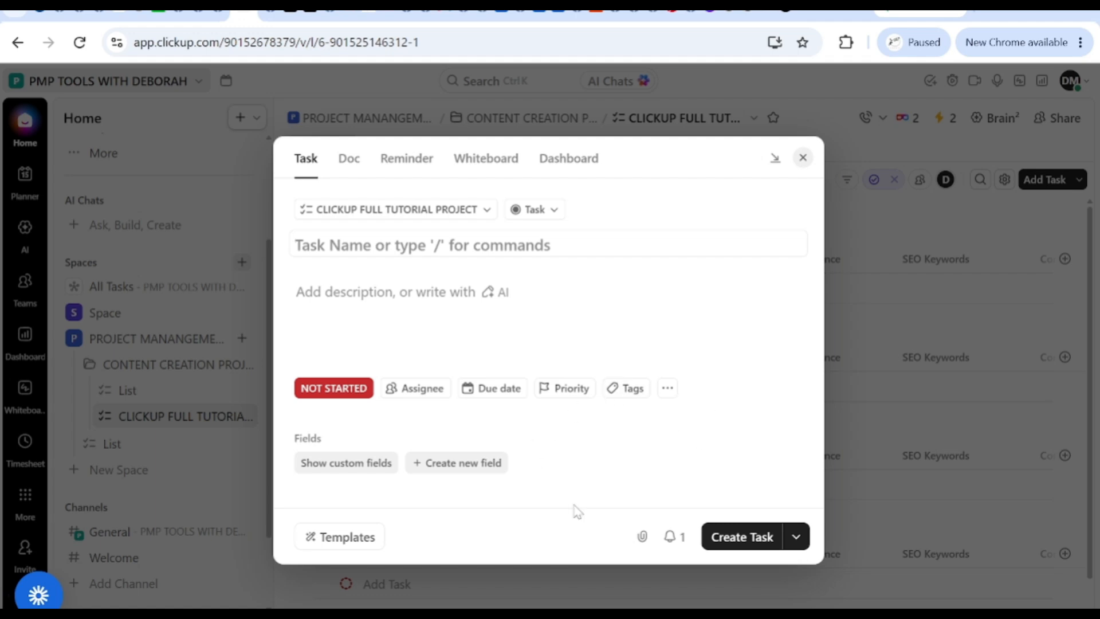
pyautogui.click(684, 307)
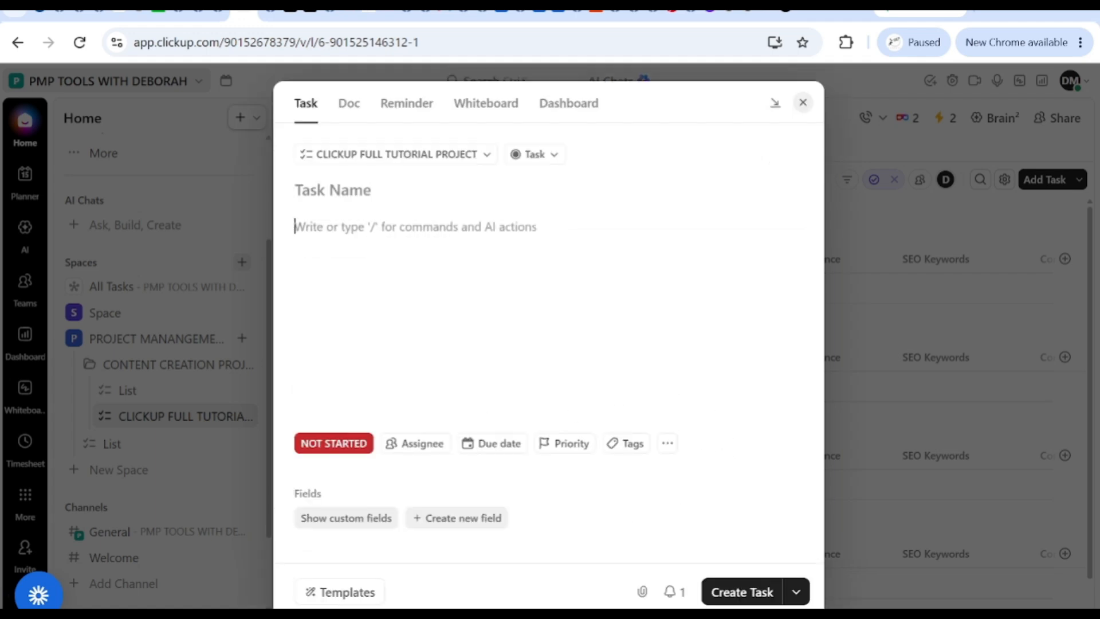
pyautogui.click(666, 444)
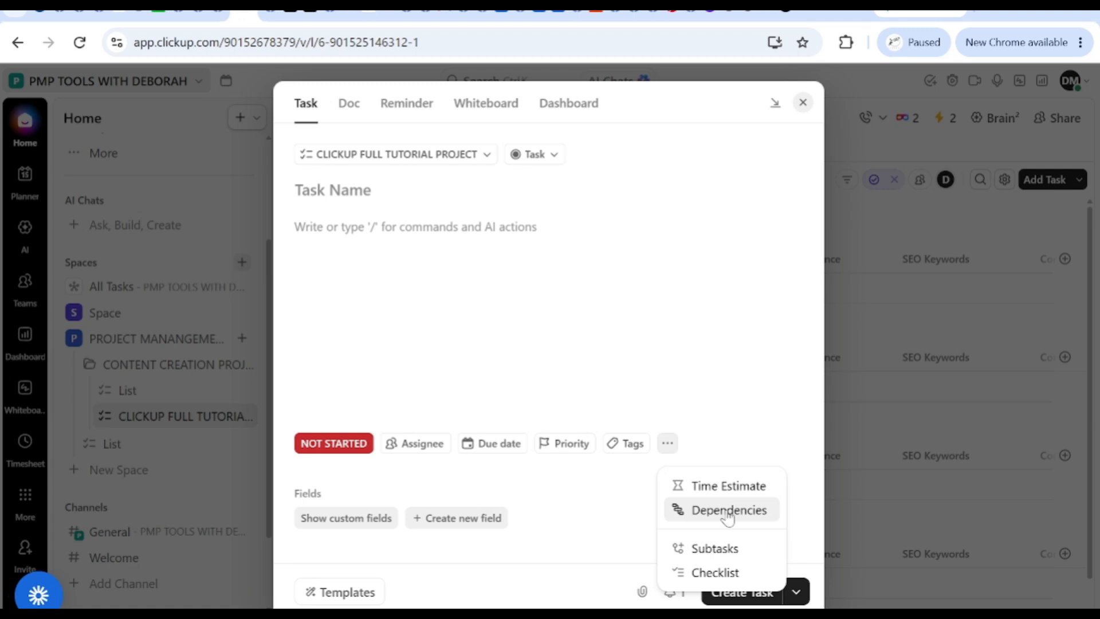
pyautogui.click(801, 107)
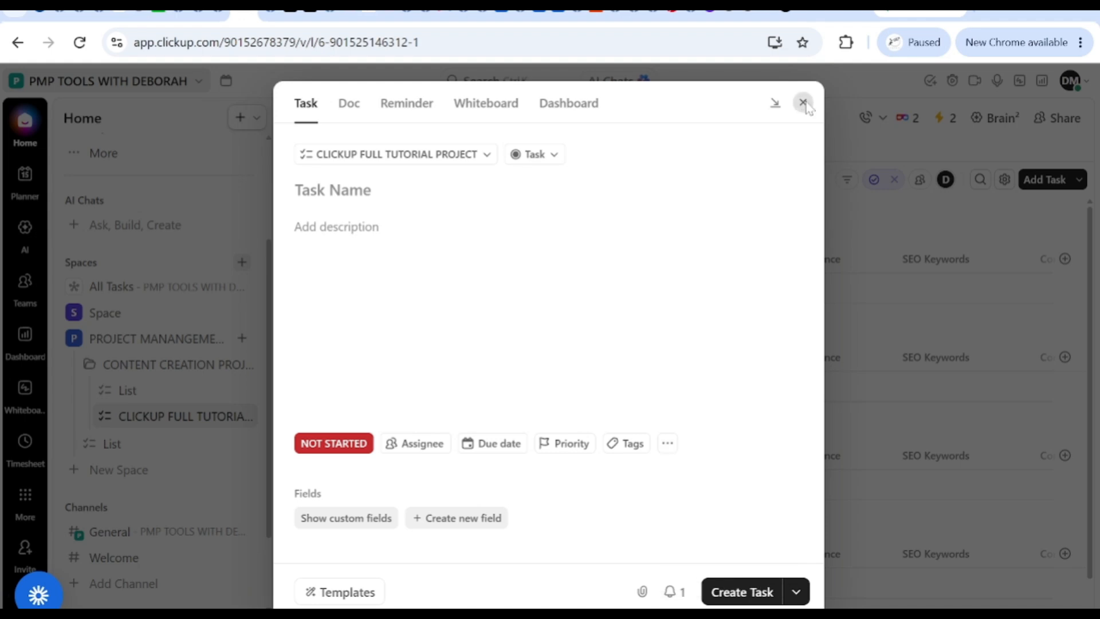
pyautogui.click(803, 103)
# Step: Switch to the Business Support Service workspace and read the description of the ClickUp Full Tutorial Project List
pyautogui.click(202, 85)
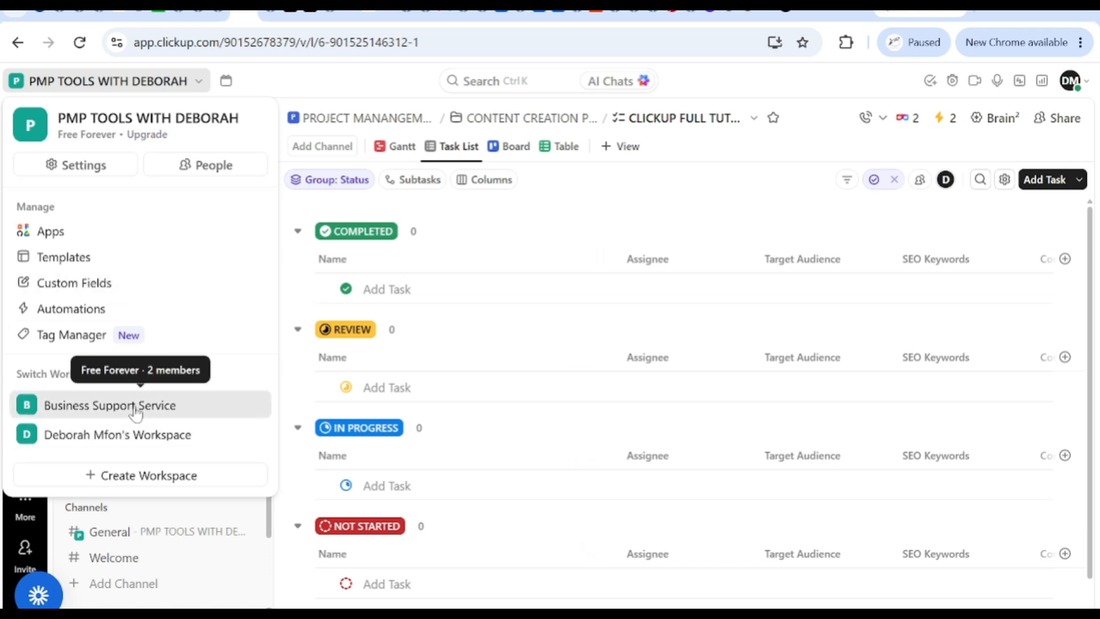
pyautogui.click(135, 410)
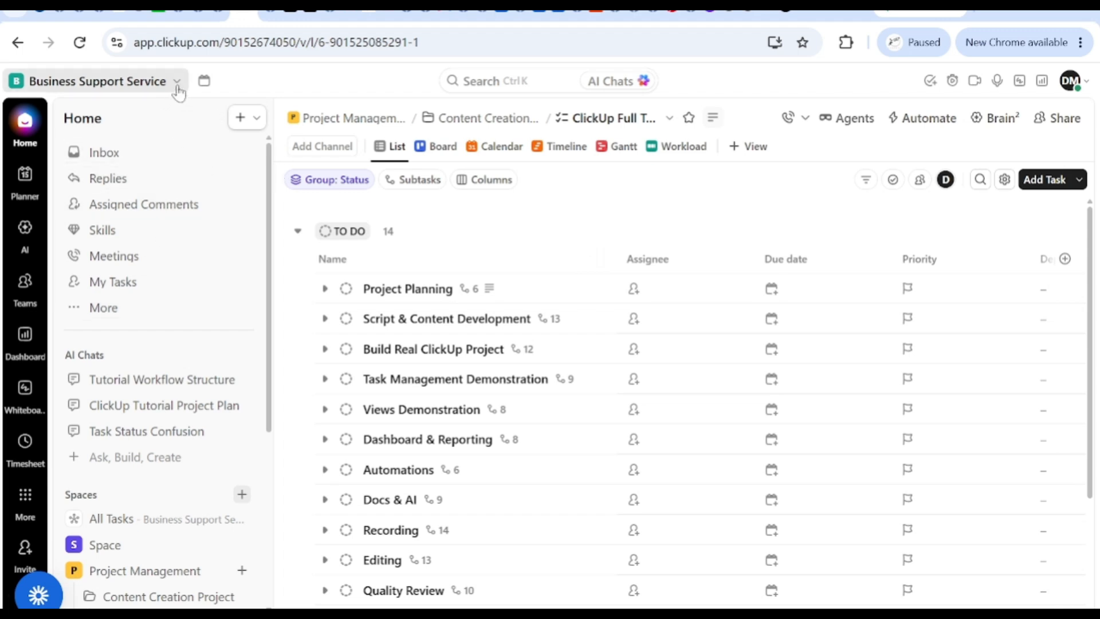
pyautogui.click(713, 118)
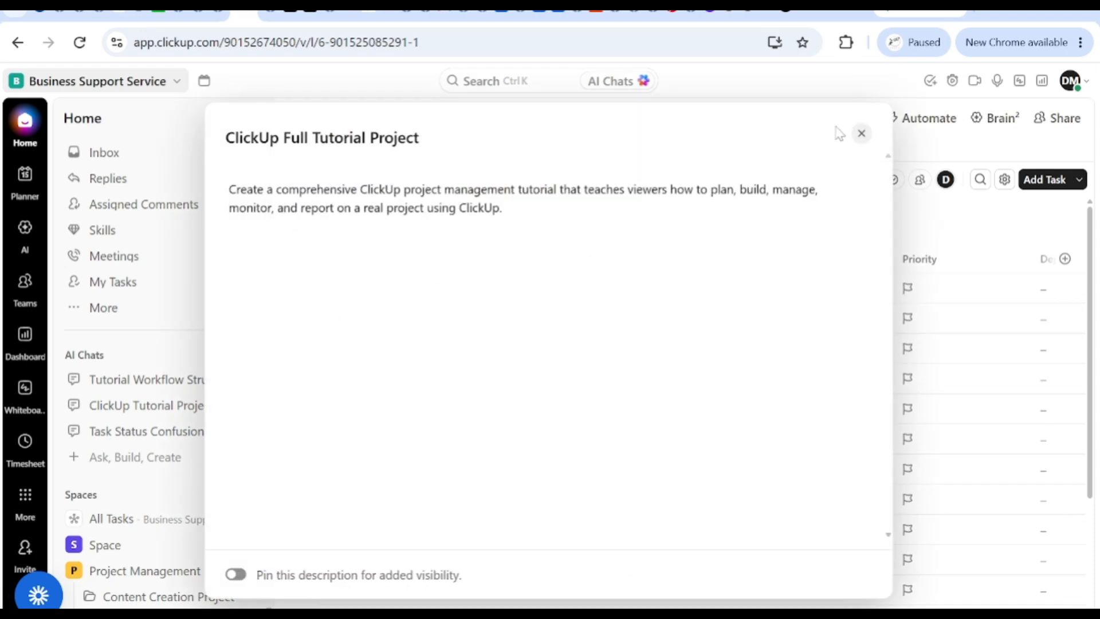
pyautogui.click(862, 137)
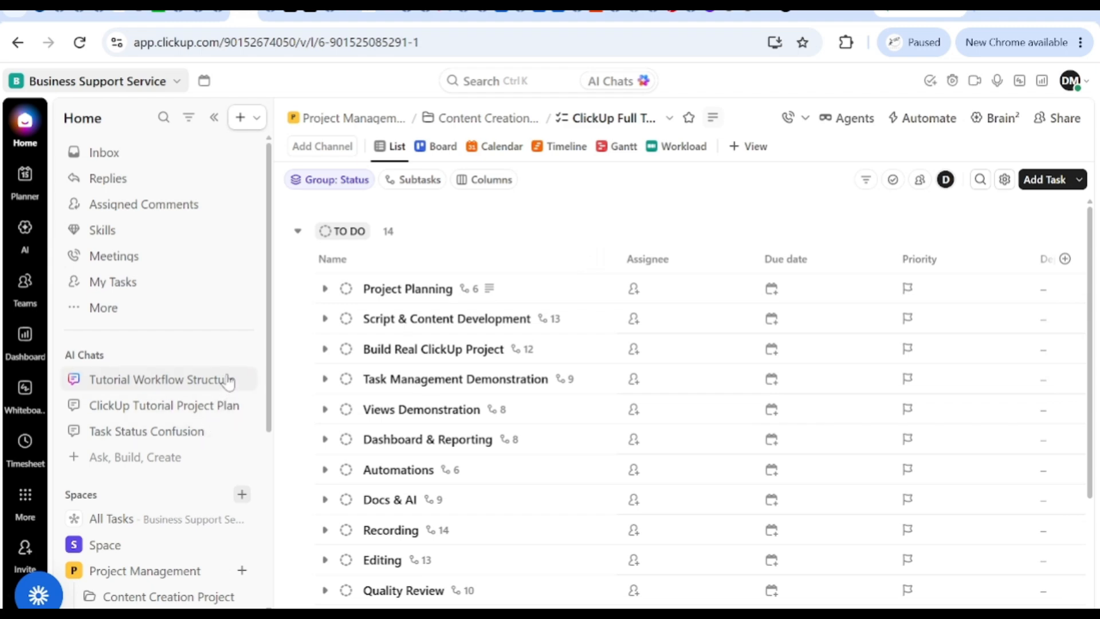
# Step: Open the Project Management Space and read its description
pyautogui.click(354, 116)
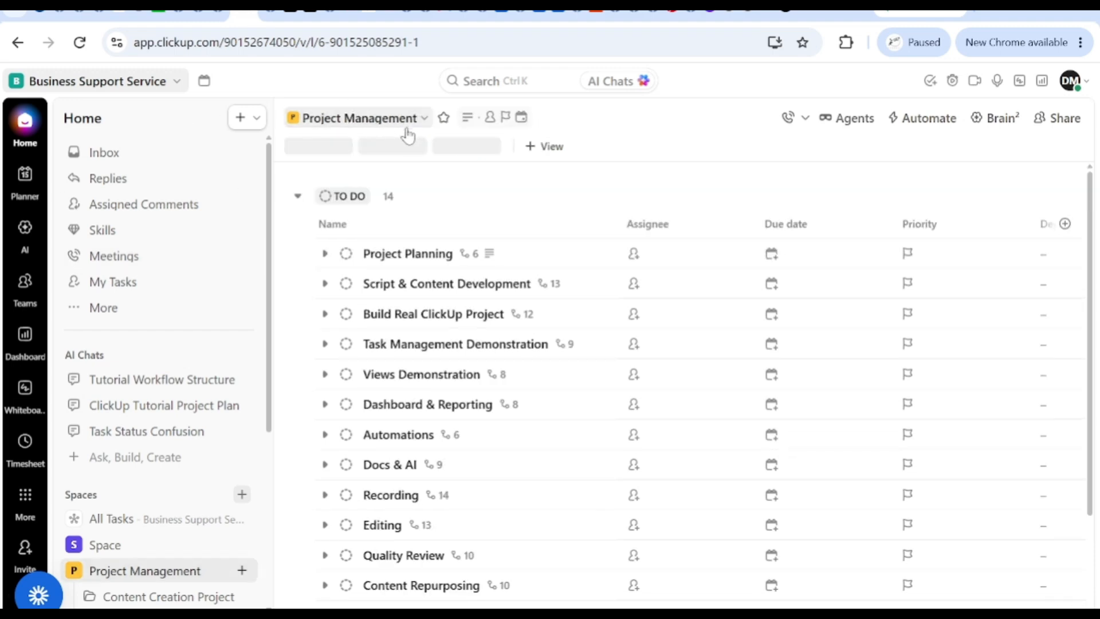
pyautogui.click(443, 117)
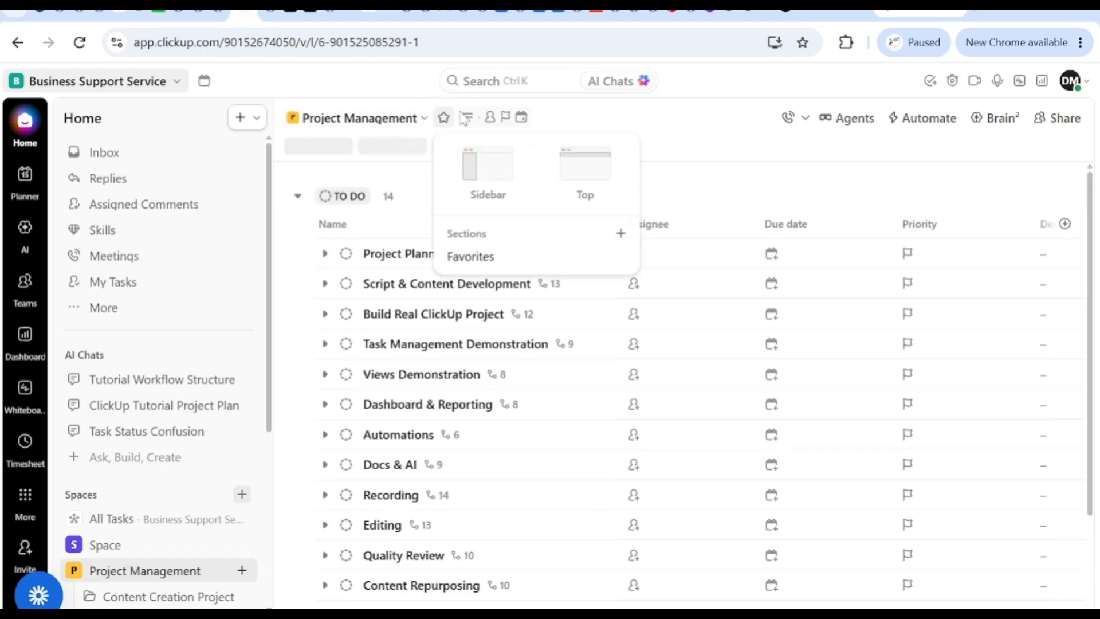
pyautogui.click(469, 118)
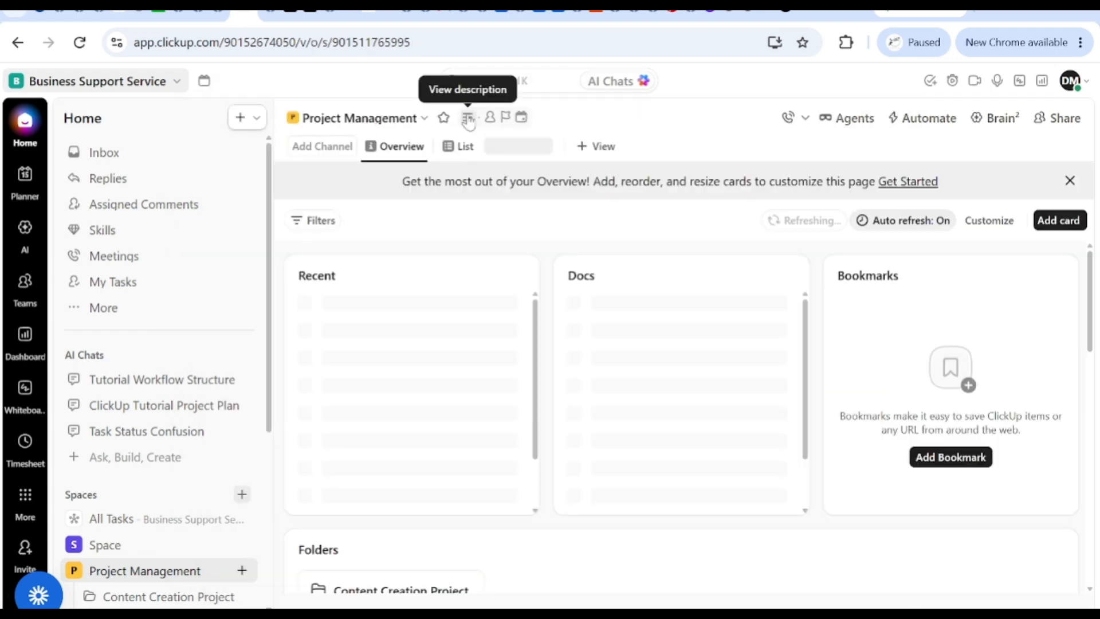
pyautogui.click(469, 118)
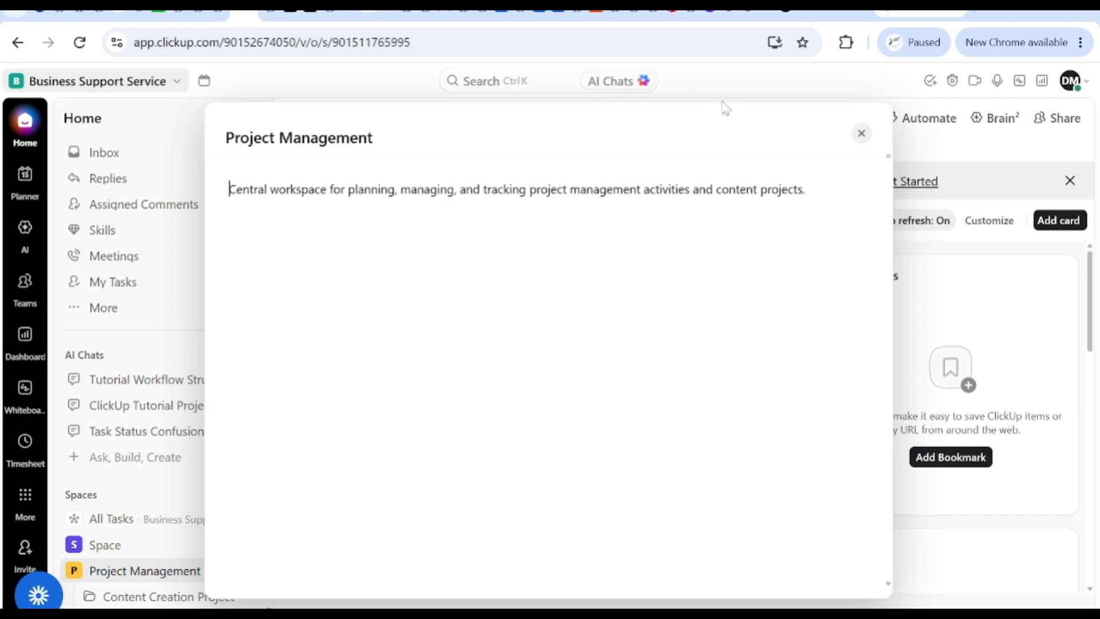
pyautogui.click(862, 135)
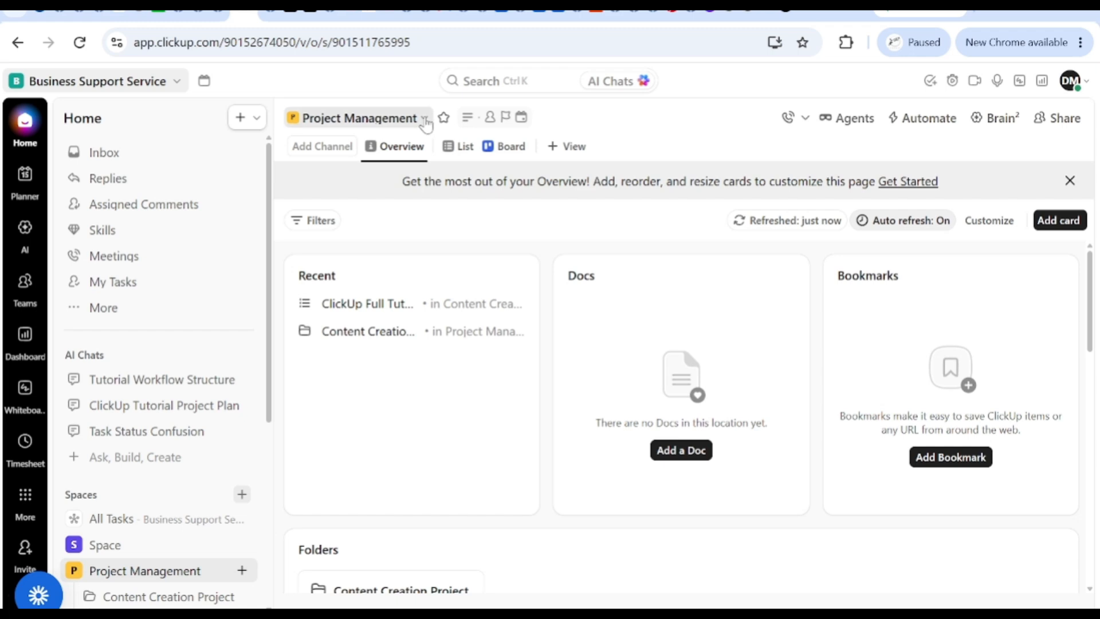
# Step: Open the Content Creation Project folder in the Project Management Space and check its description
pyautogui.click(424, 119)
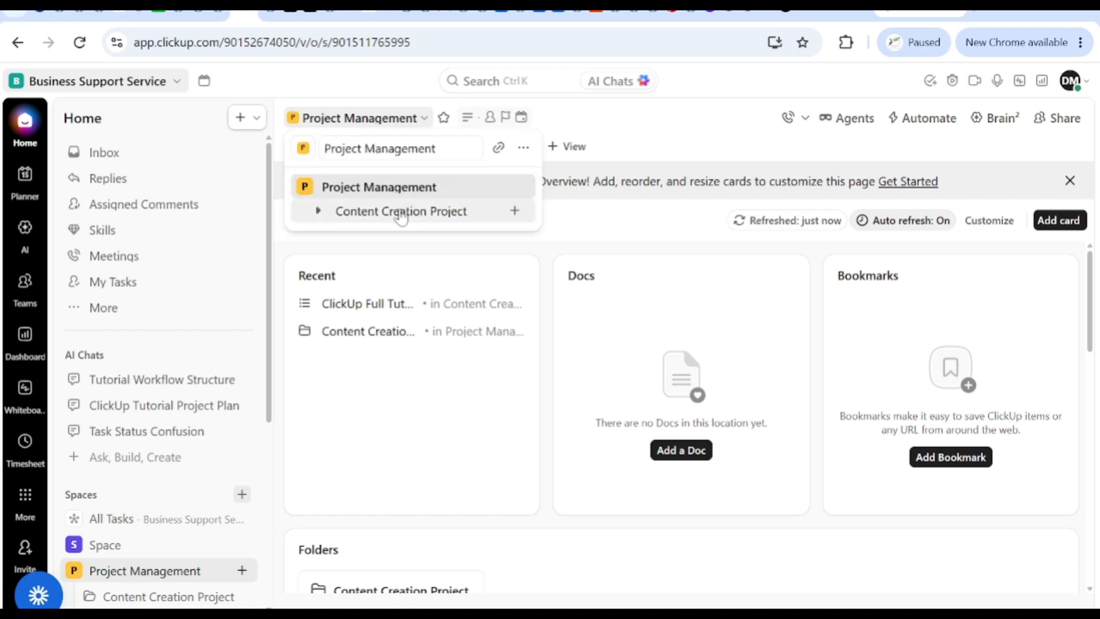
pyautogui.click(400, 212)
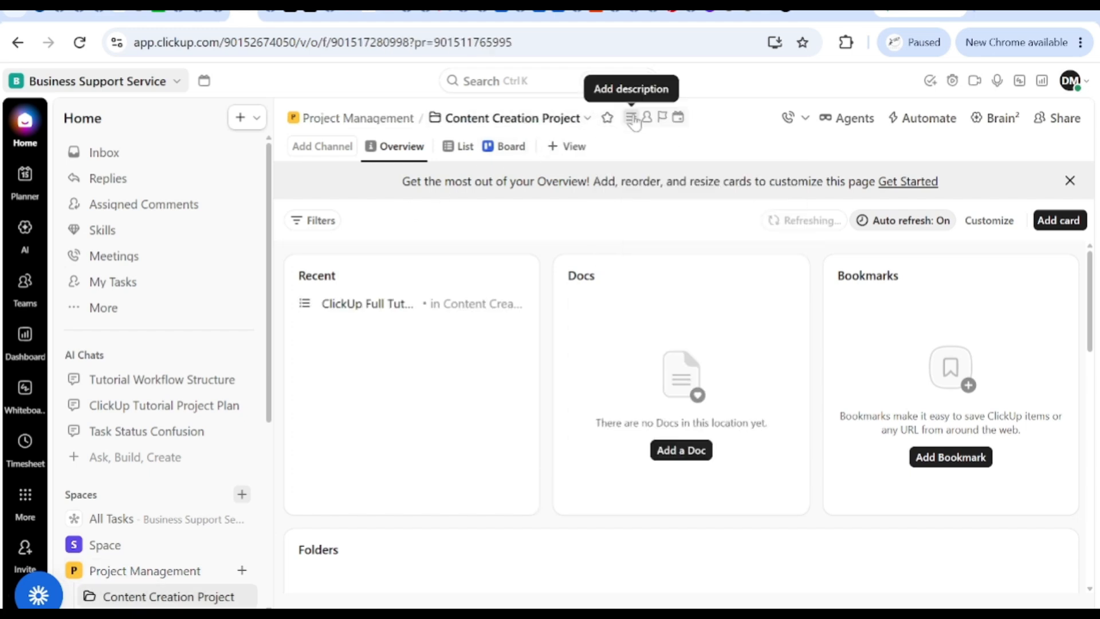
pyautogui.click(635, 118)
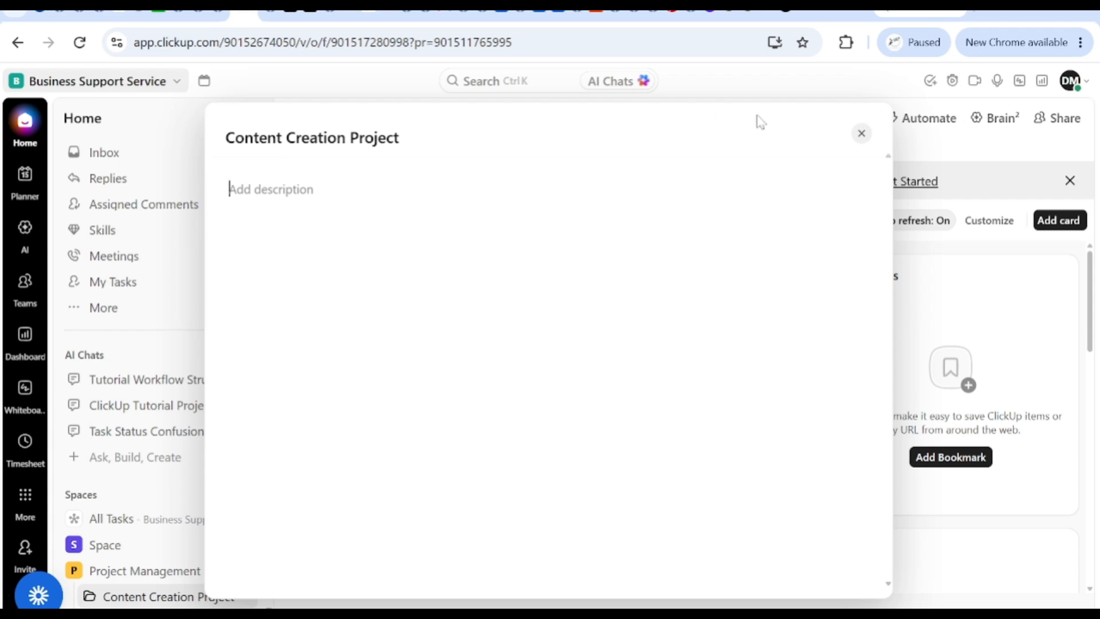
pyautogui.click(860, 134)
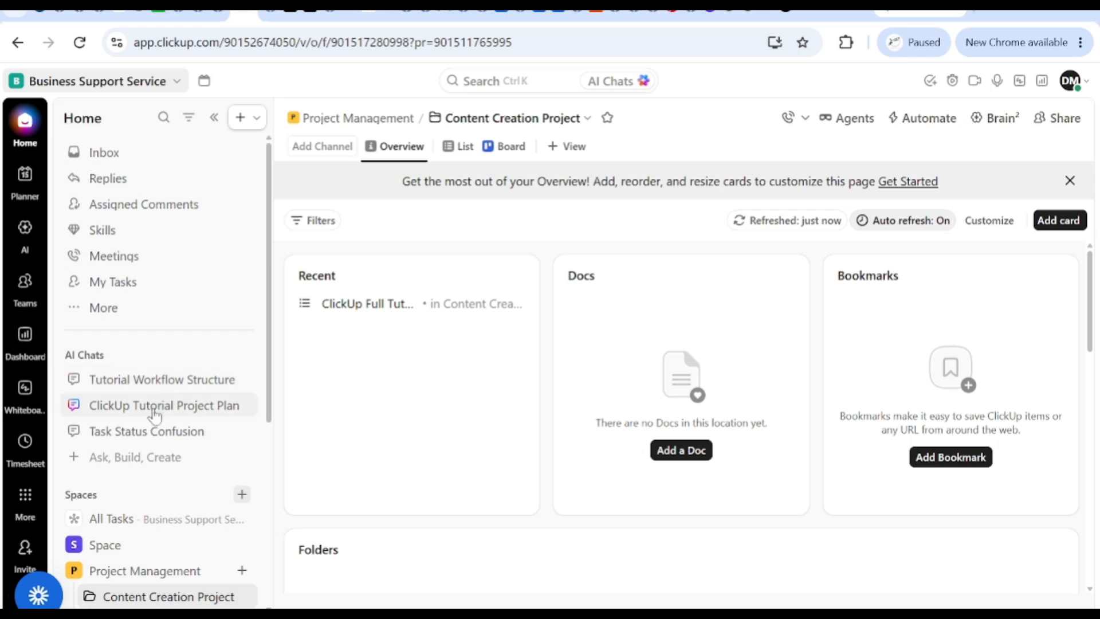
# Step: Open the ClickUp Full Tutorial Project List and examine the Project Planning task's subtasks and the List's columns
pyautogui.click(151, 414)
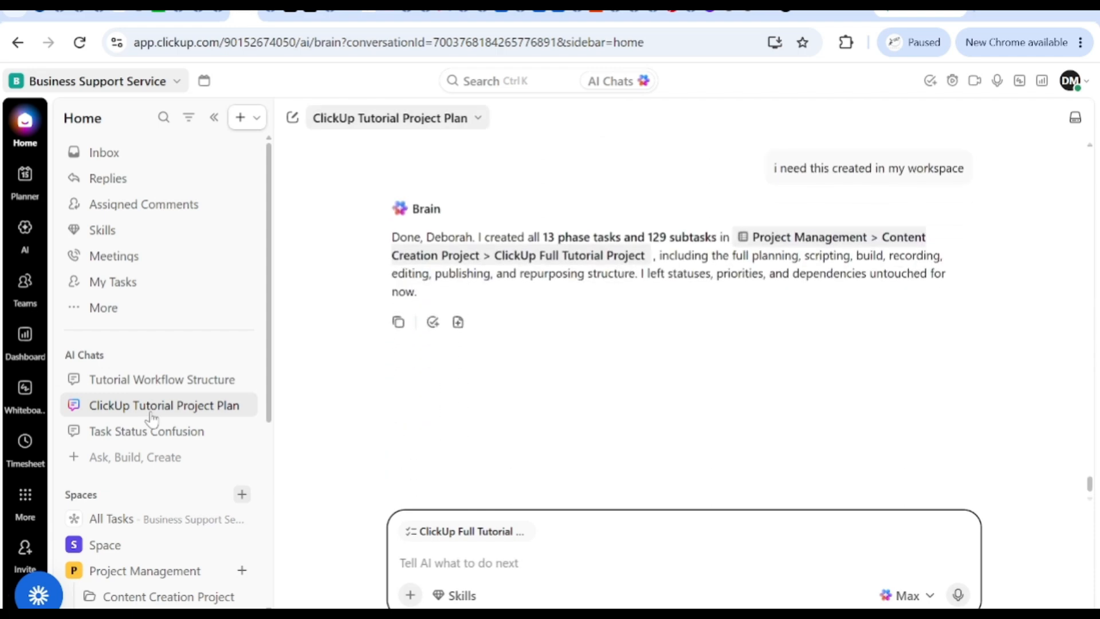
pyautogui.moveTo(269, 267); pyautogui.dragTo(284, 445)
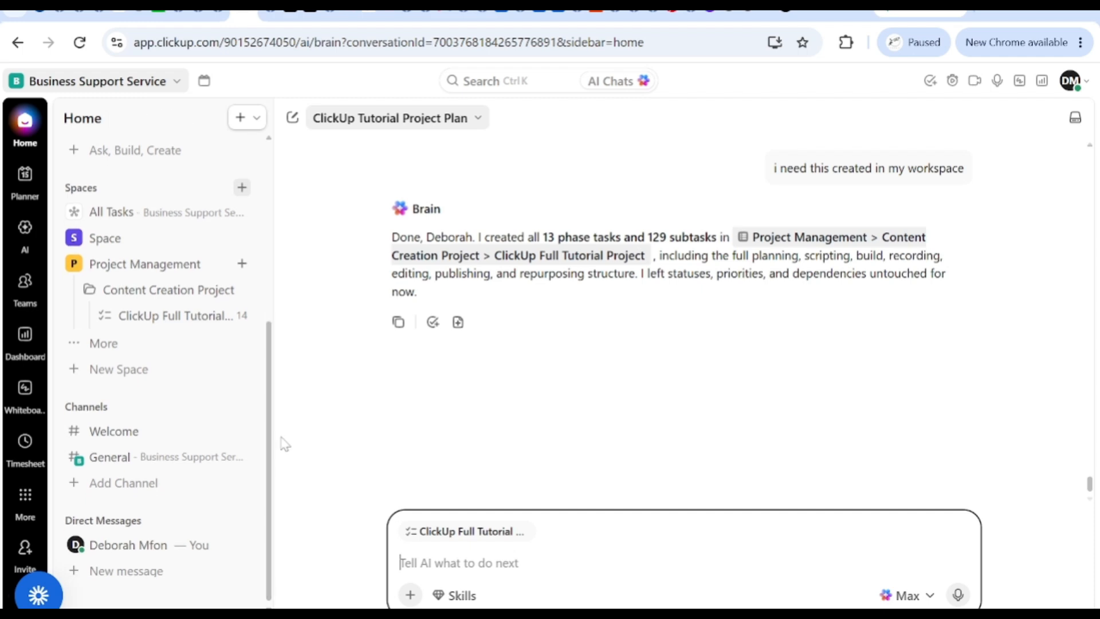
pyautogui.click(171, 319)
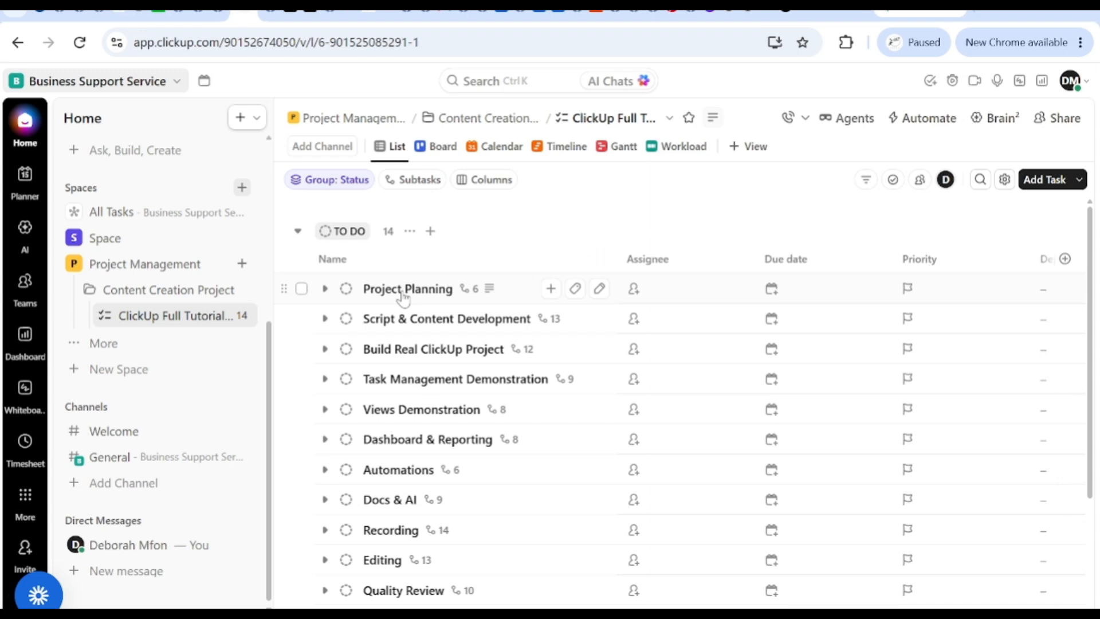
pyautogui.click(469, 289)
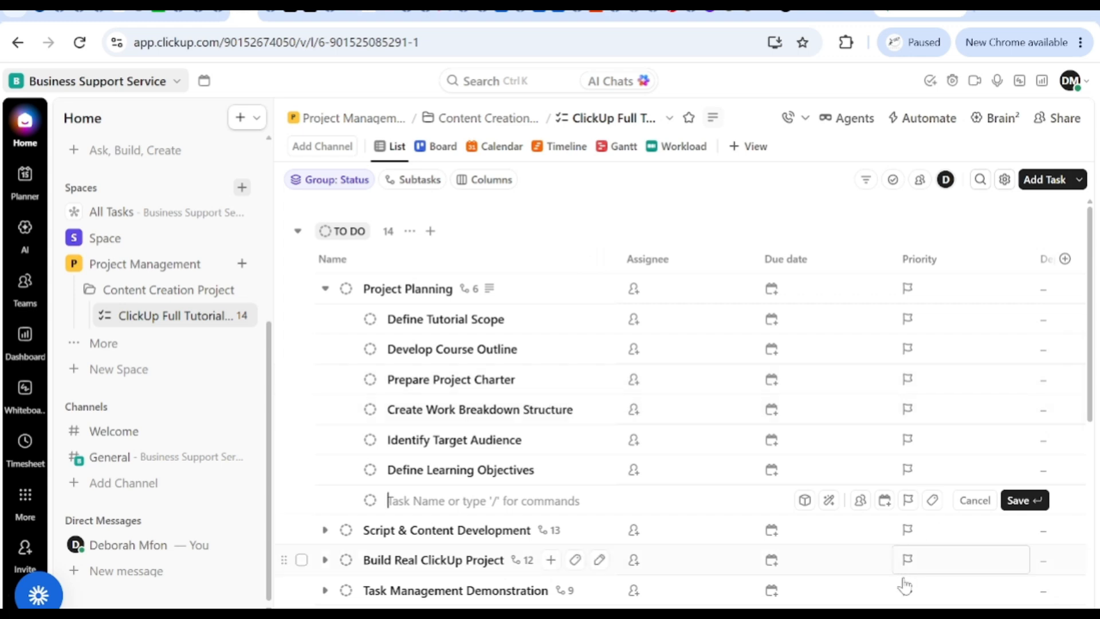
pyautogui.hscroll(3, 802, 401)
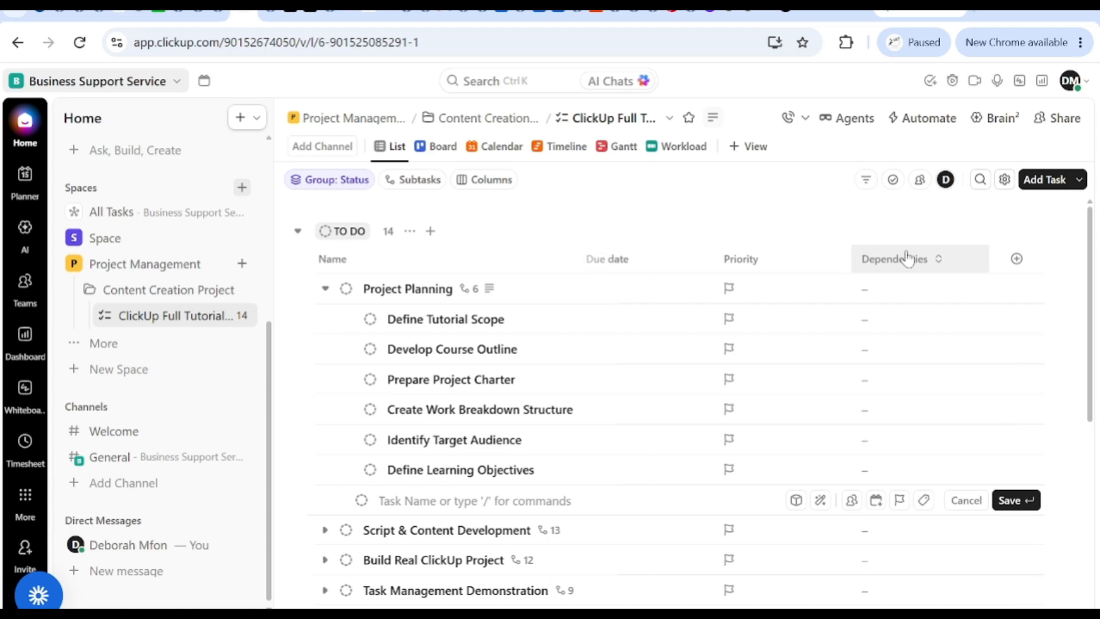
pyautogui.click(468, 293)
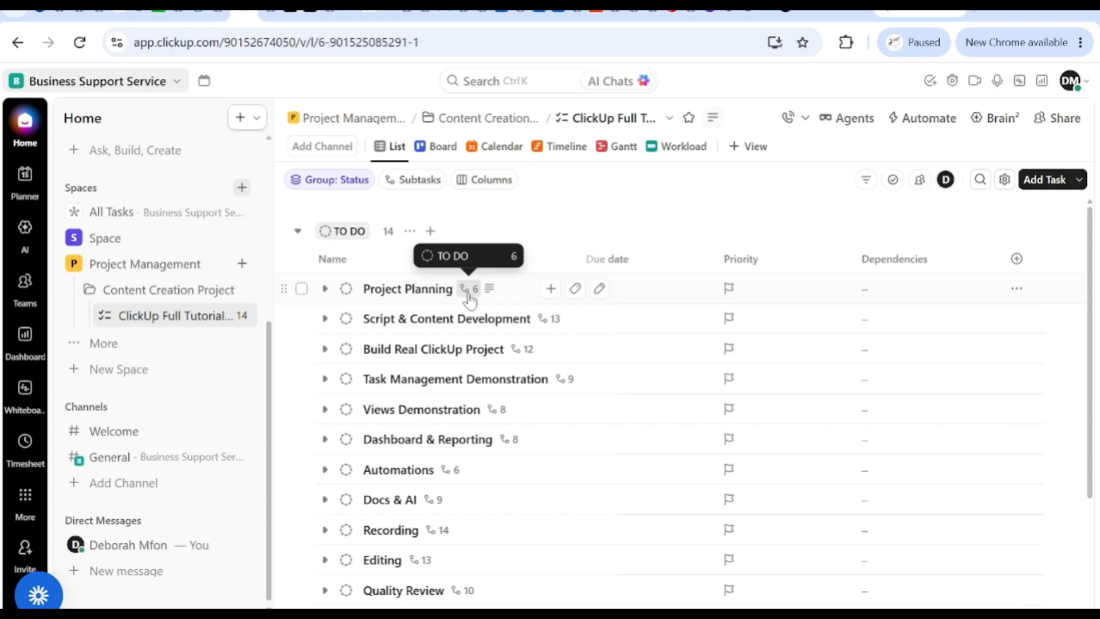
# Step: View the List's tasks as a Board and as a Calendar, including the options of the plan task
pyautogui.click(450, 149)
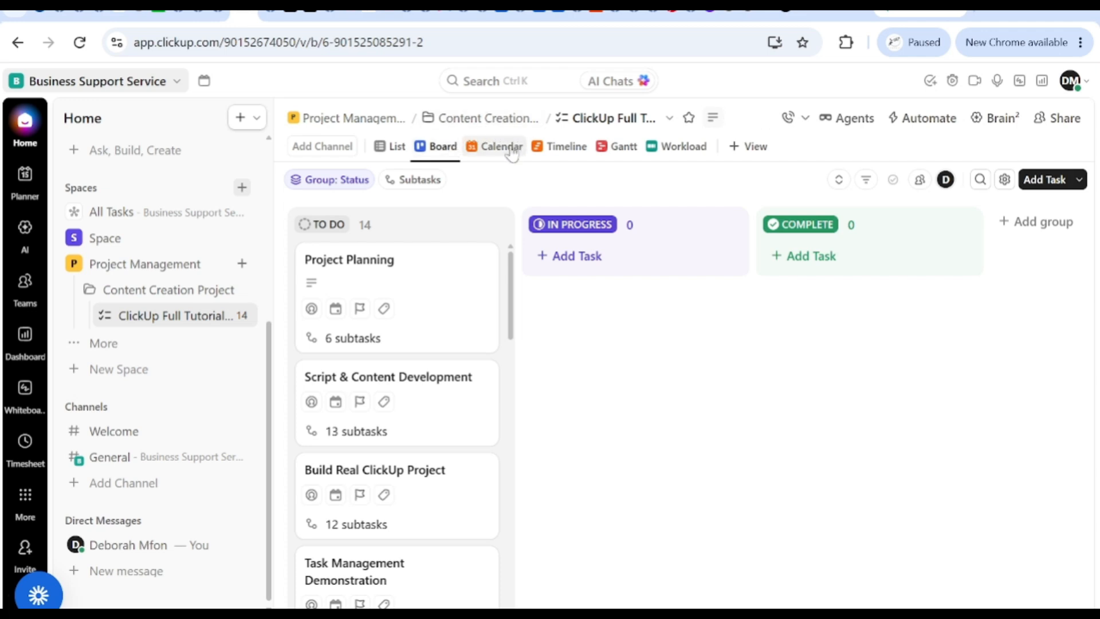
pyautogui.click(510, 150)
pyautogui.click(437, 151)
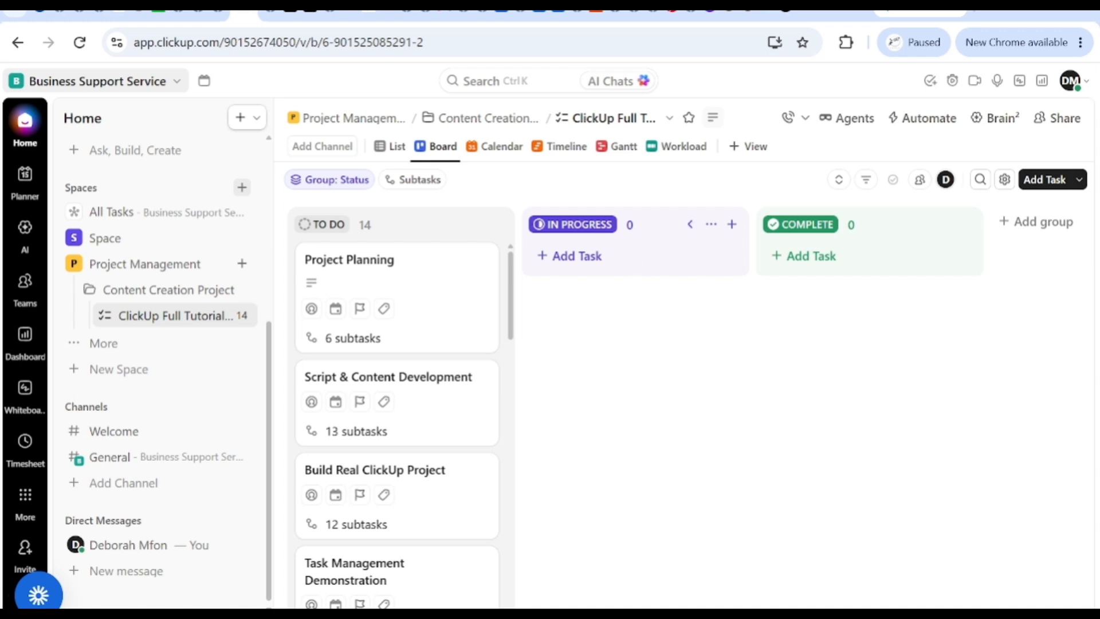
pyautogui.click(502, 147)
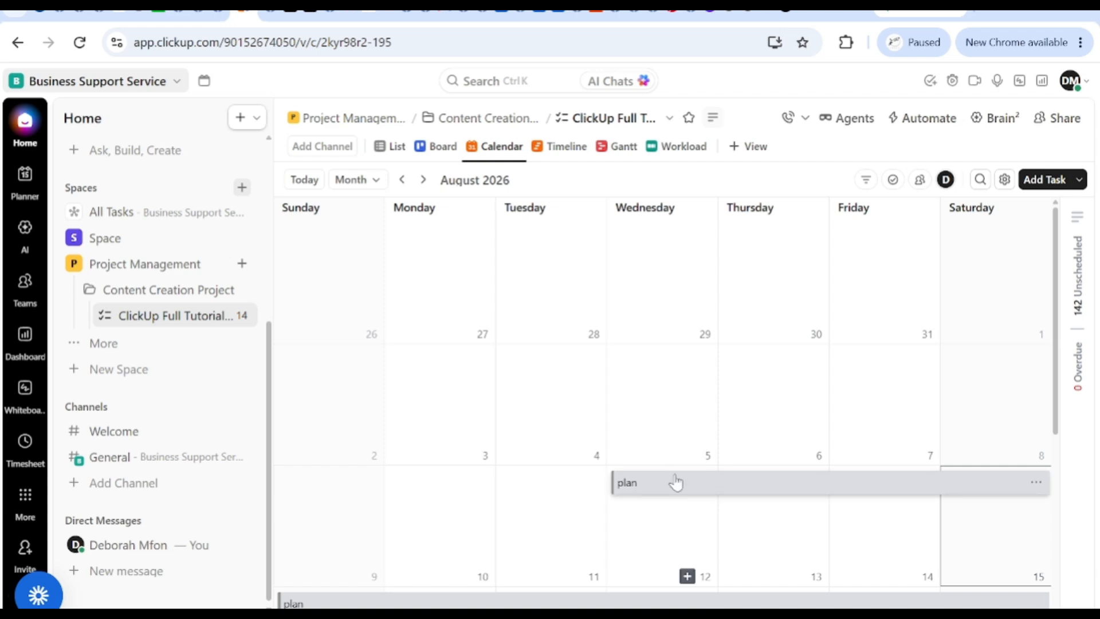
pyautogui.click(1036, 484)
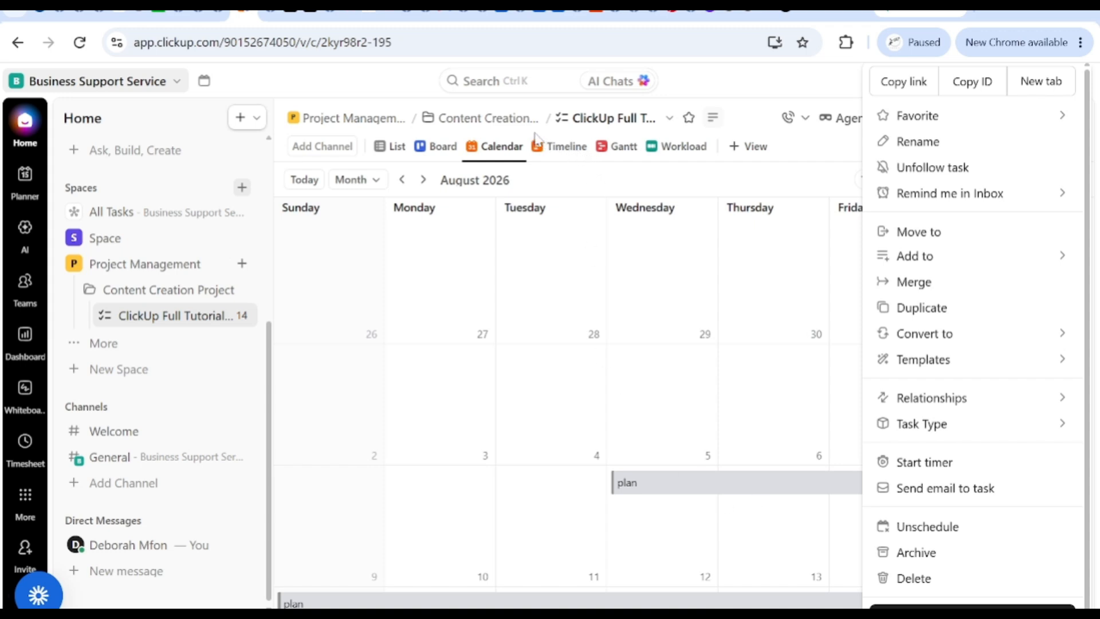
pyautogui.click(557, 152)
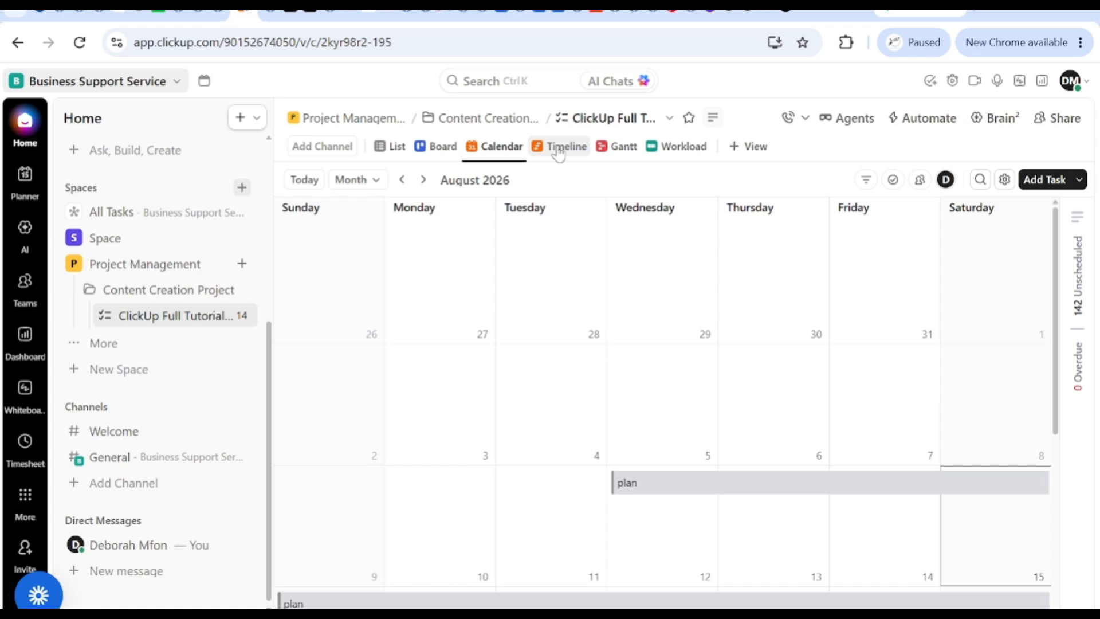
# Step: View the List's tasks in the Timeline, Gantt and Workload views
pyautogui.click(558, 152)
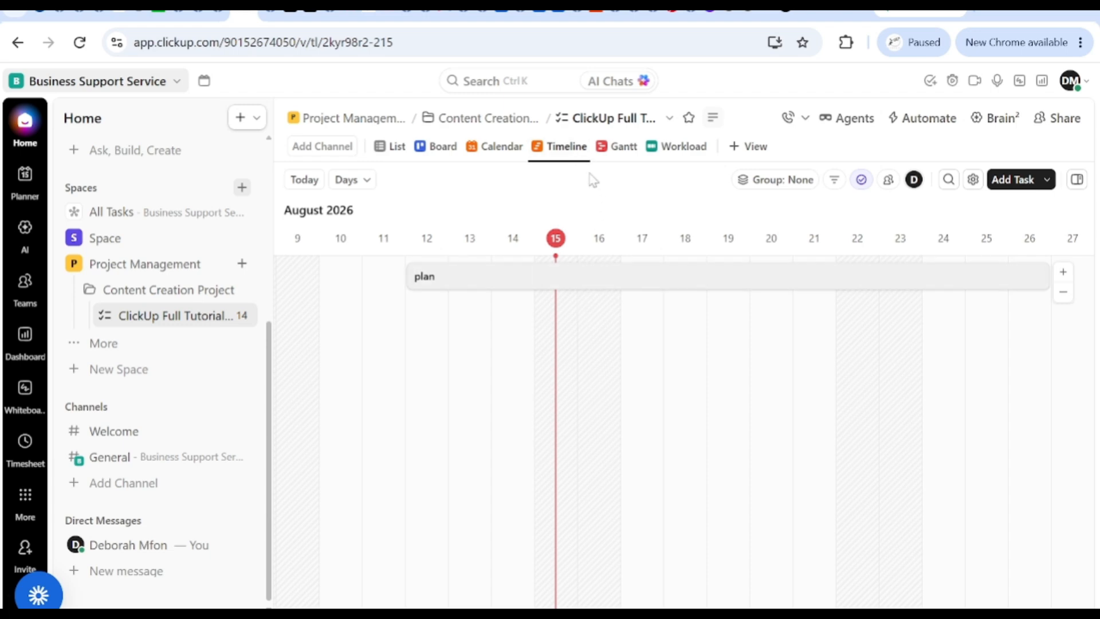
pyautogui.click(626, 150)
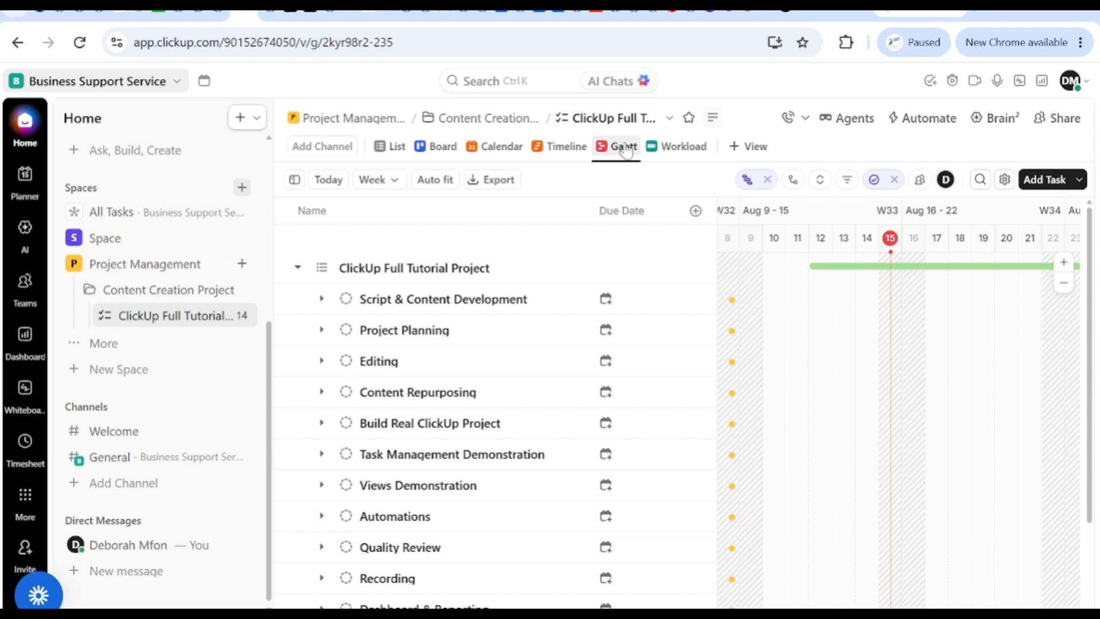
pyautogui.click(695, 150)
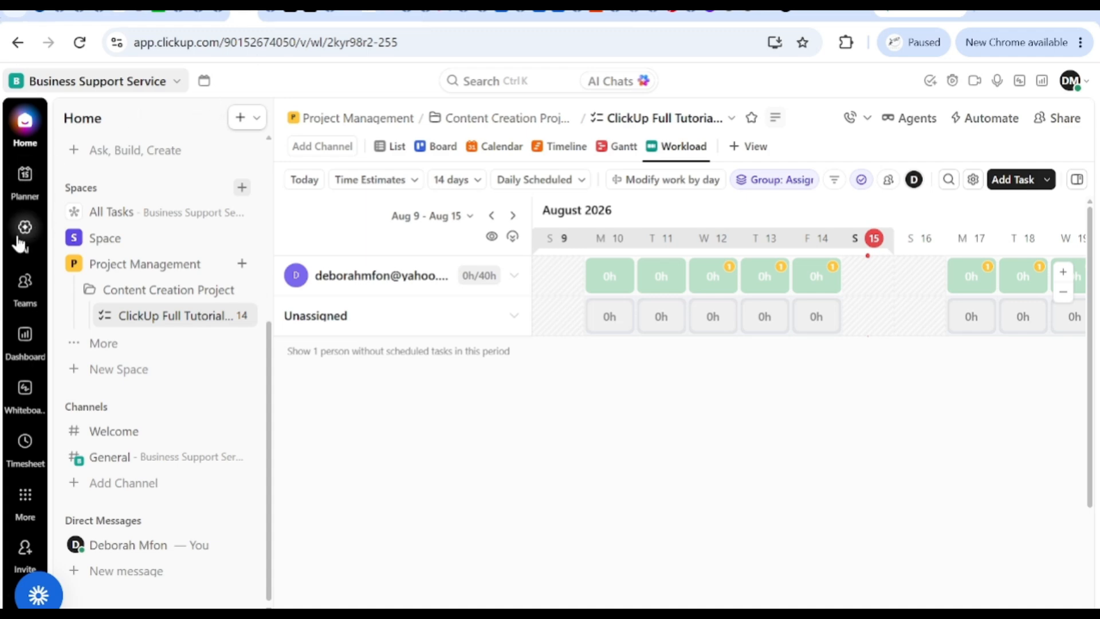
# Step: Create a Dashboard from the Simple Dashboard template with the Project Management Space as its data source
pyautogui.moveTo(23, 314)
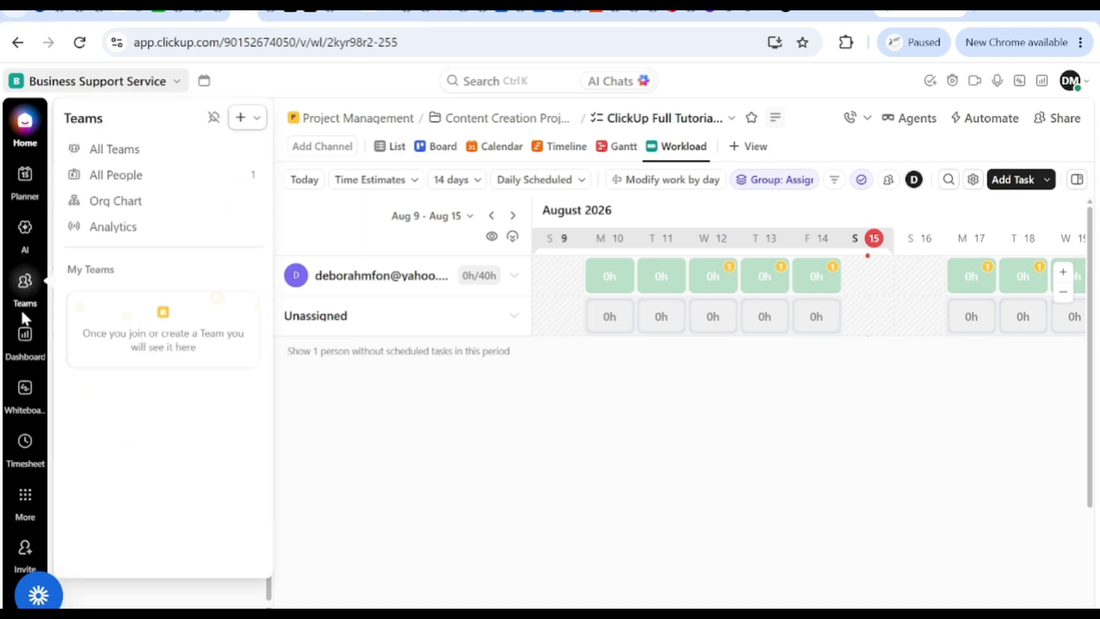
pyautogui.moveTo(24, 351)
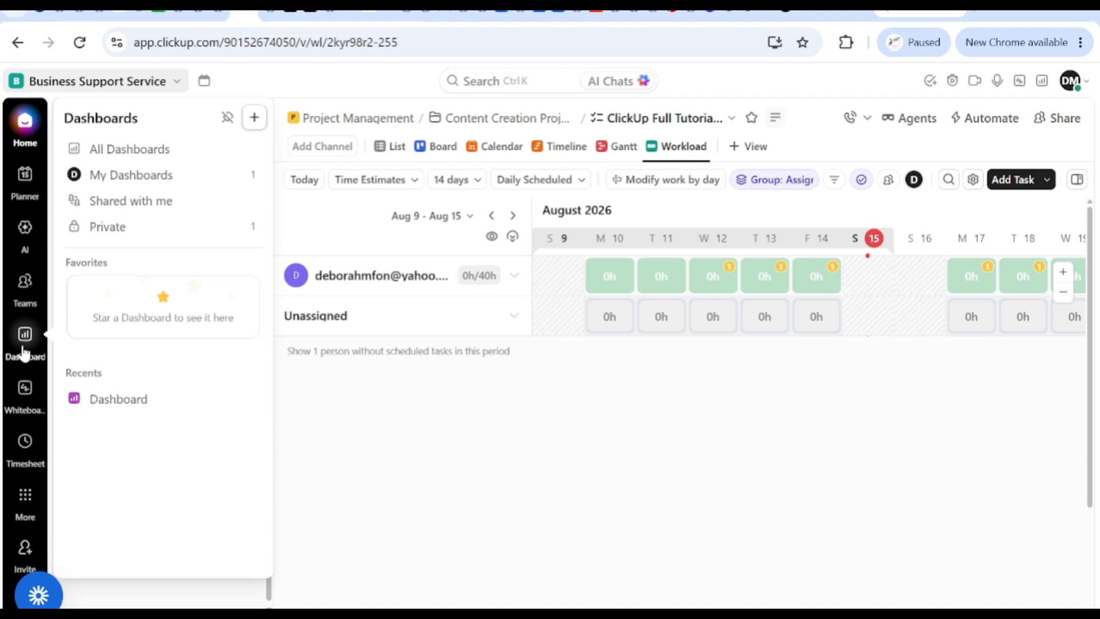
pyautogui.click(25, 351)
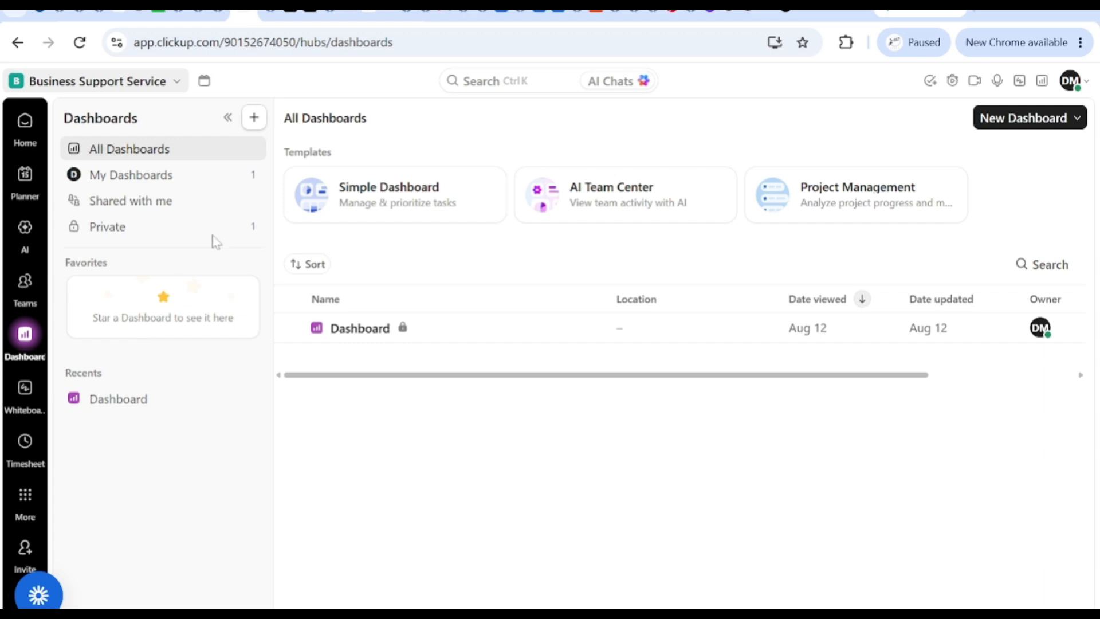
pyautogui.click(247, 123)
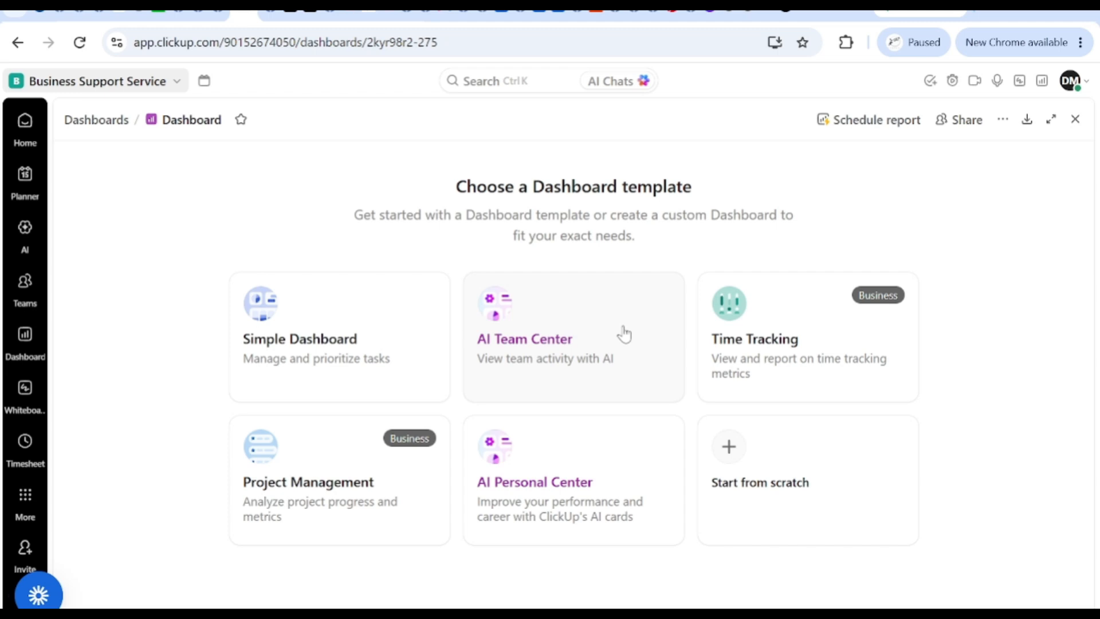
pyautogui.click(309, 344)
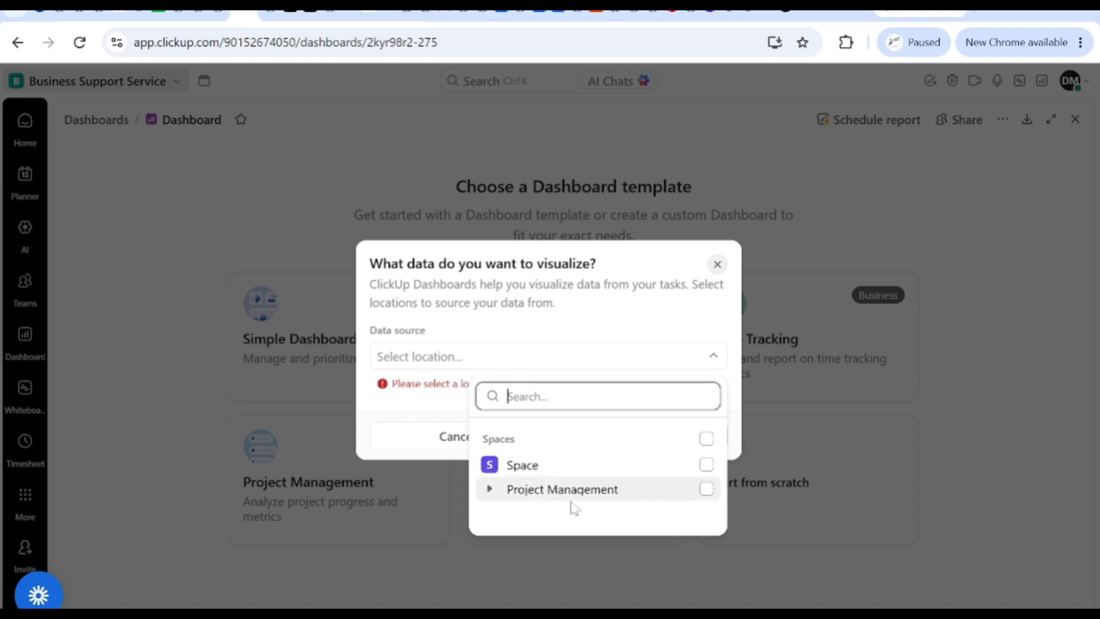
pyautogui.click(587, 496)
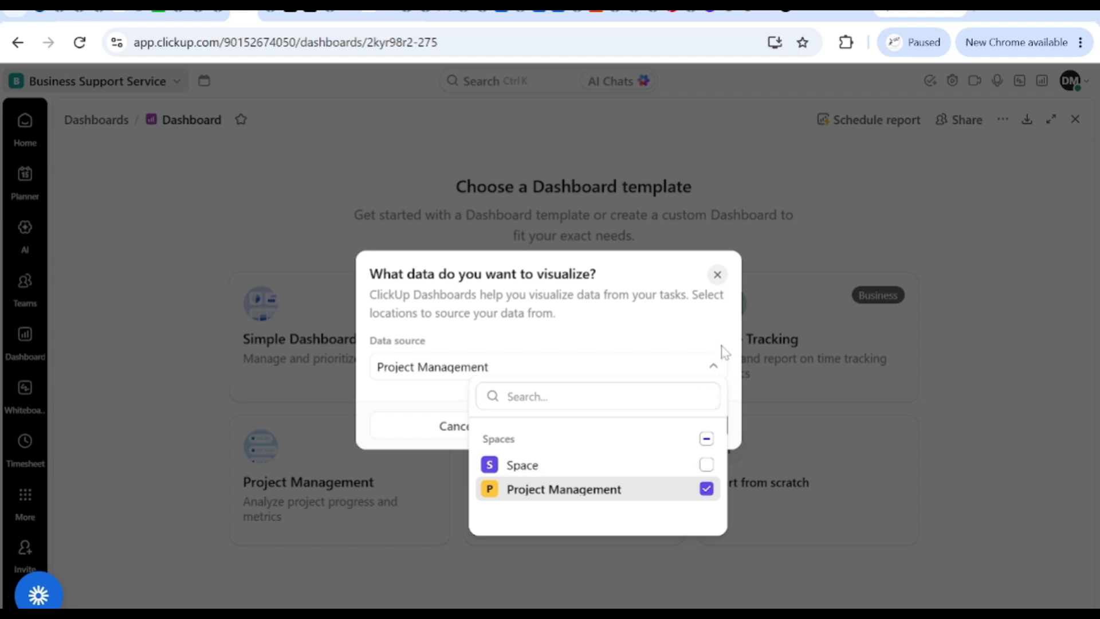
pyautogui.click(721, 356)
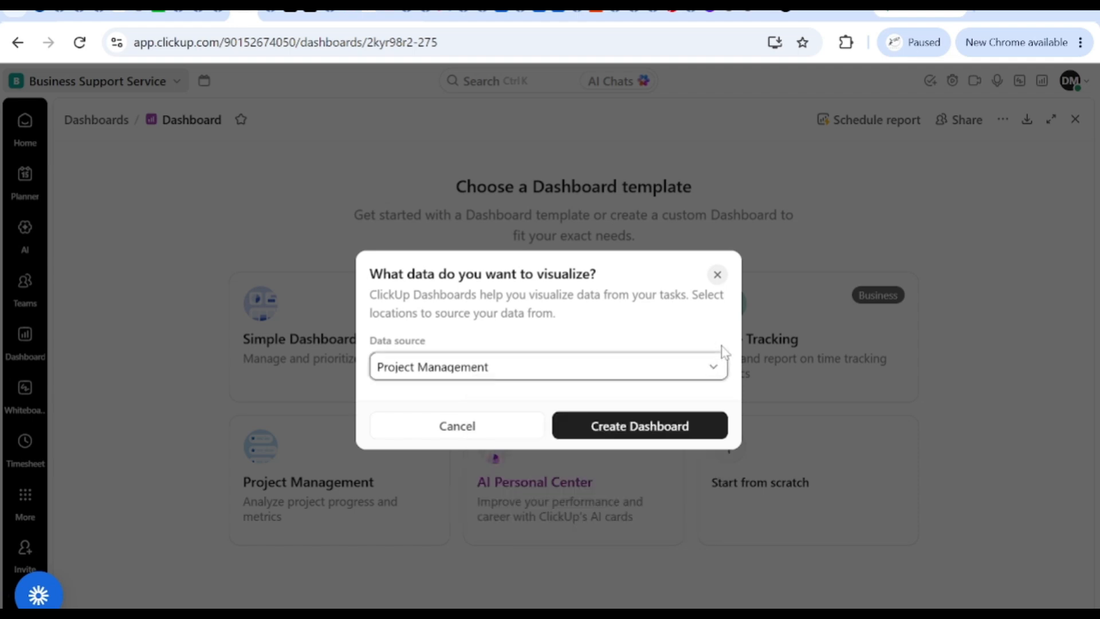
pyautogui.click(623, 438)
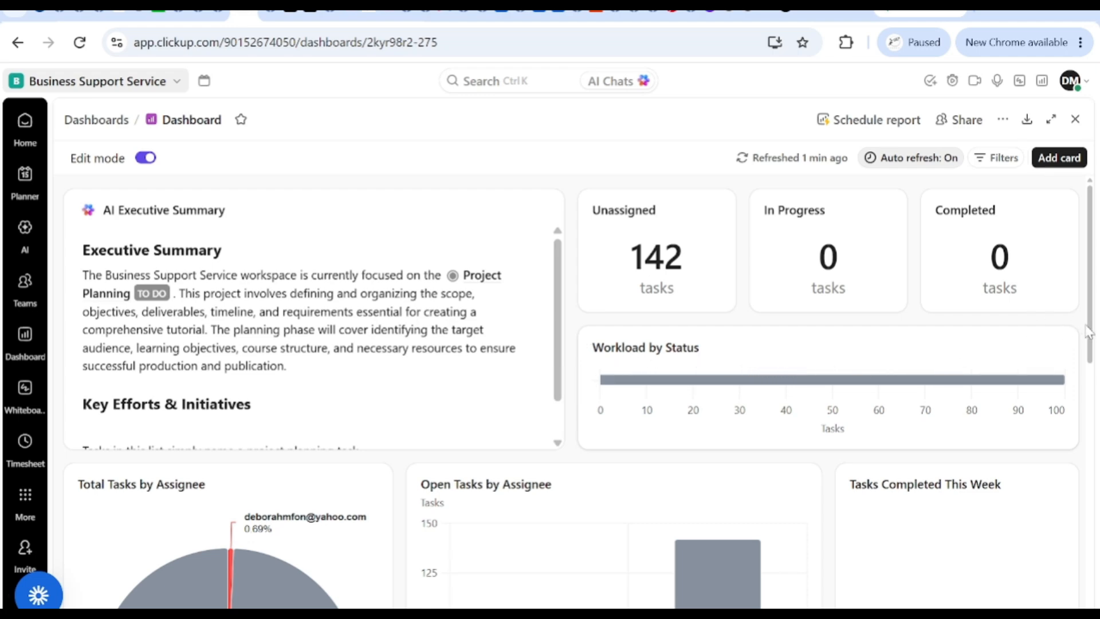
# Step: Examine the Dashboard's cards, including the full AI Executive Summary, and its scheduled report options
pyautogui.moveTo(1091, 332); pyautogui.dragTo(1098, 406)
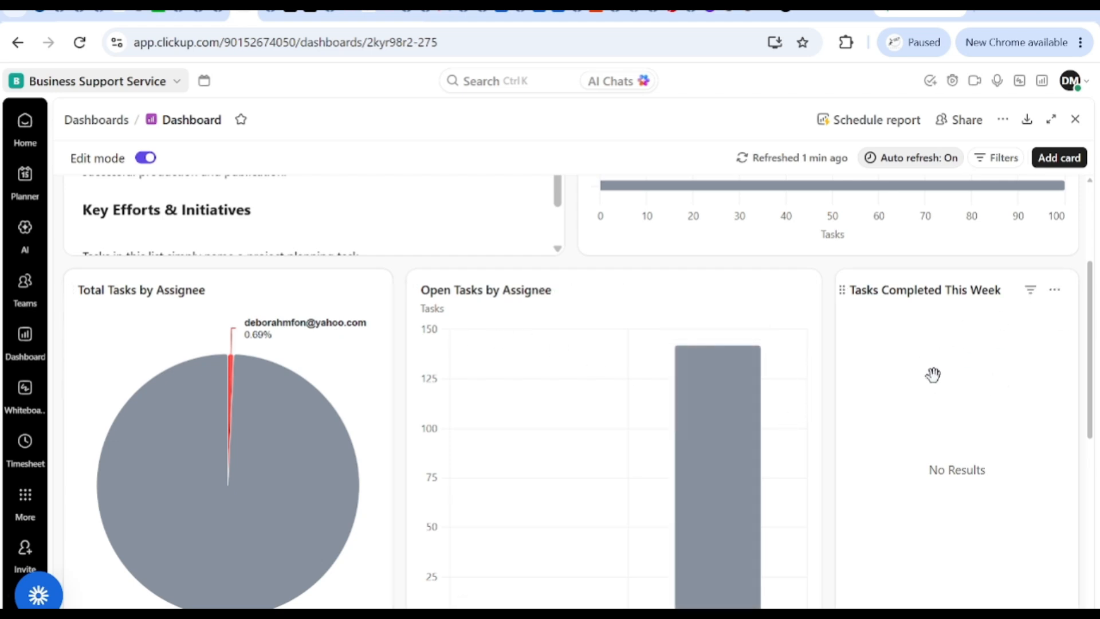
pyautogui.moveTo(1094, 407); pyautogui.dragTo(1095, 434)
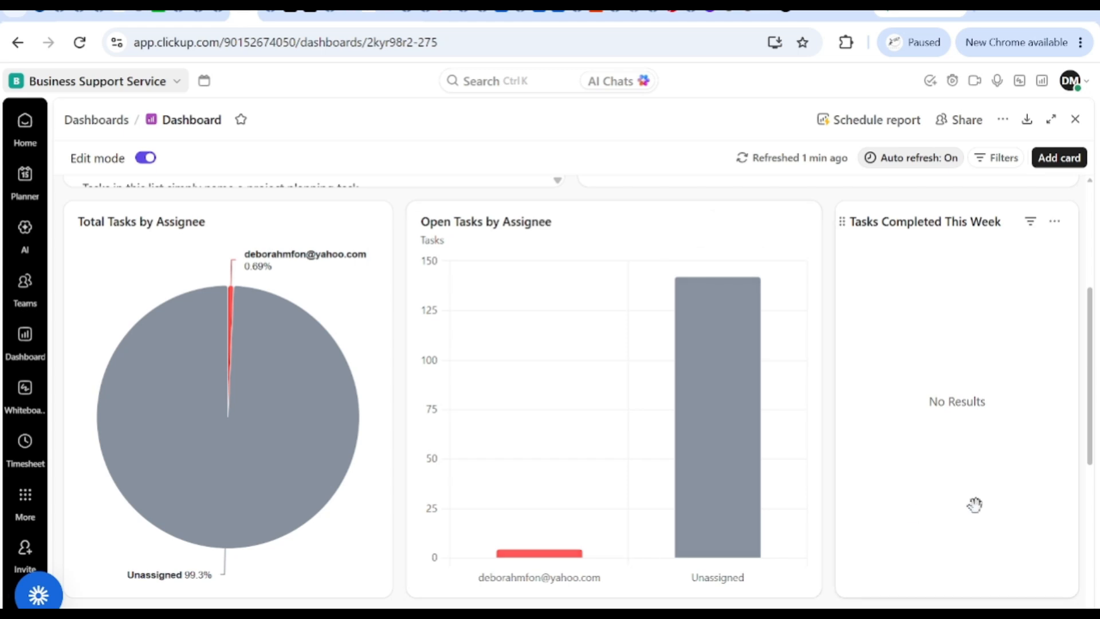
pyautogui.moveTo(1092, 401); pyautogui.dragTo(1097, 556)
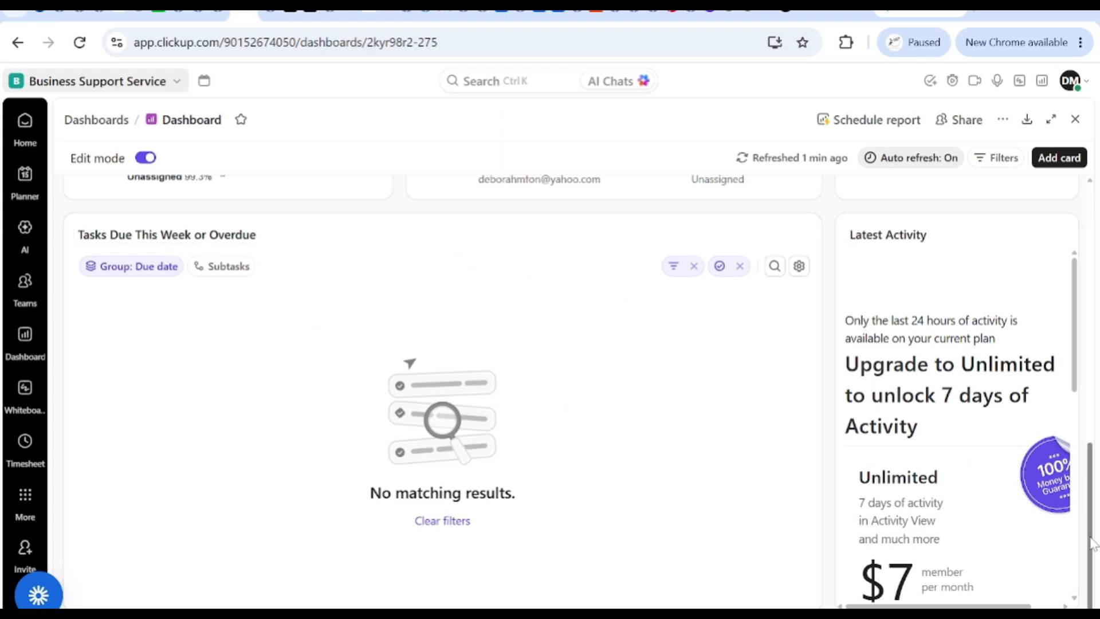
pyautogui.moveTo(1092, 543); pyautogui.dragTo(1097, 250)
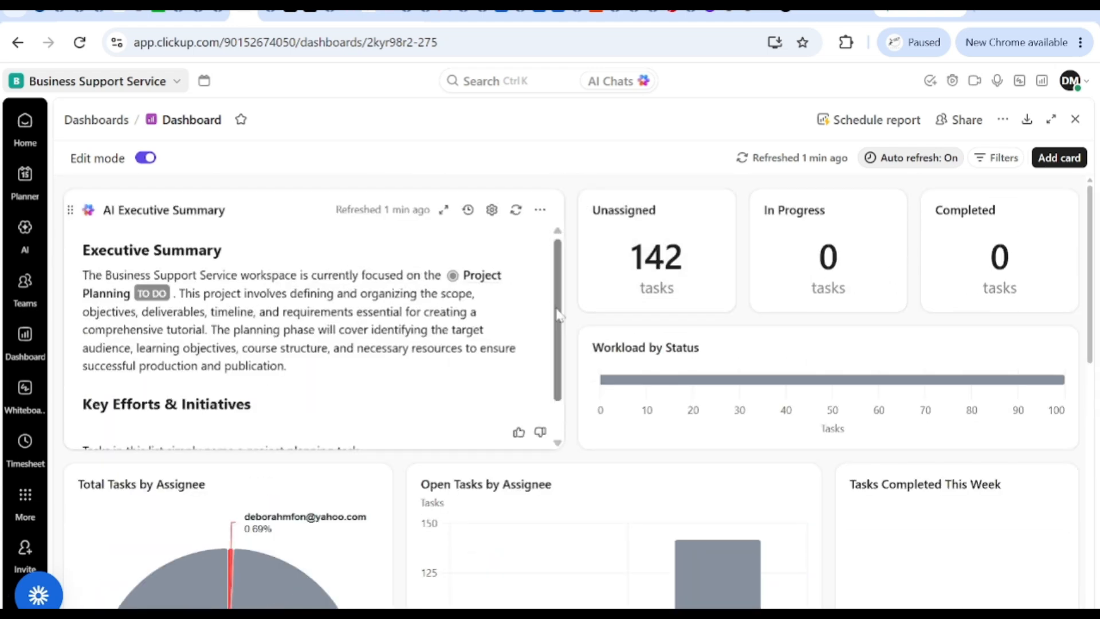
pyautogui.moveTo(560, 313); pyautogui.dragTo(559, 381)
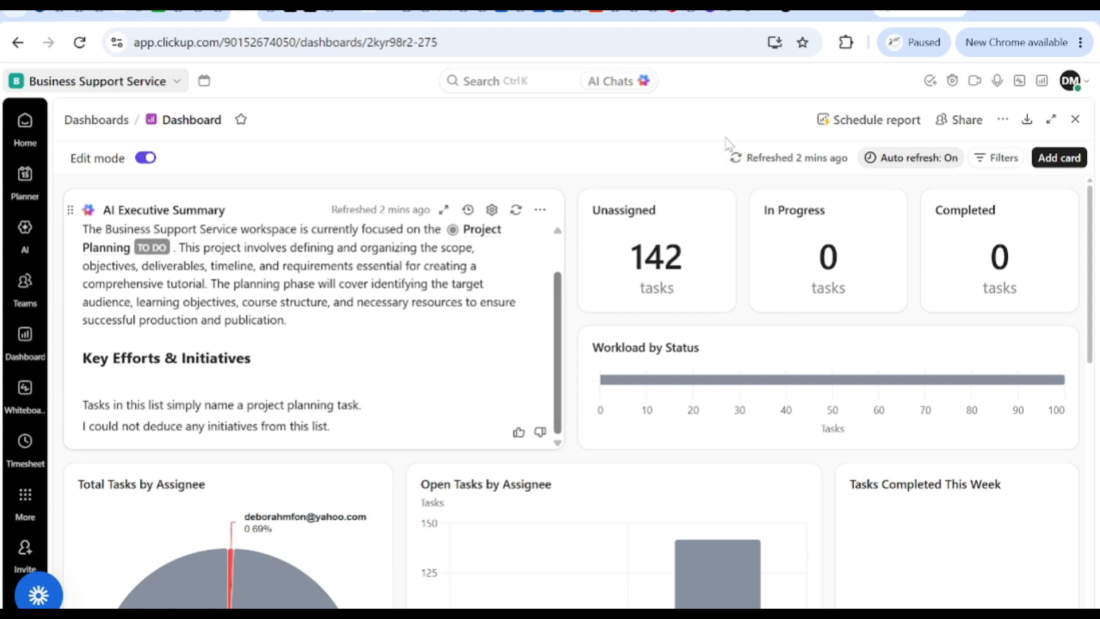
pyautogui.click(869, 121)
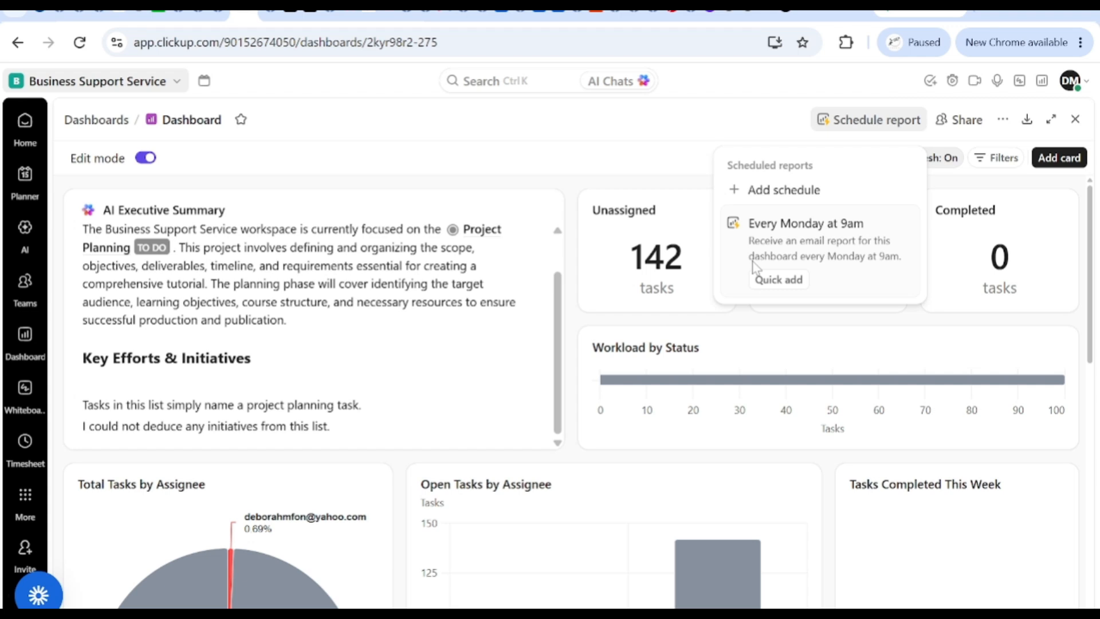
pyautogui.click(968, 131)
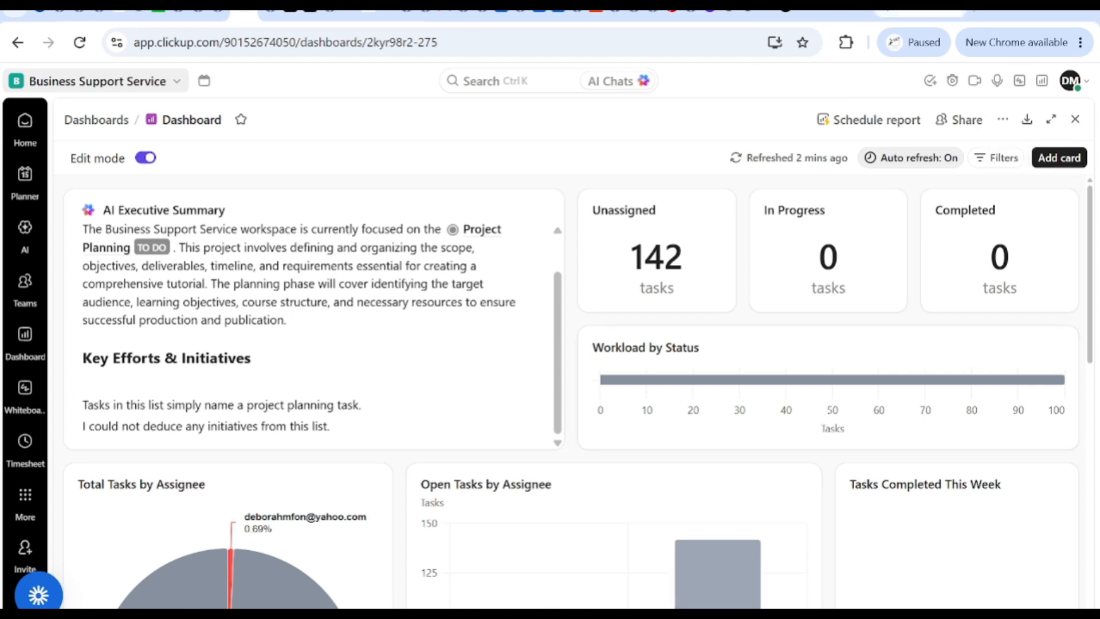
pyautogui.click(771, 596)
pyautogui.click(999, 446)
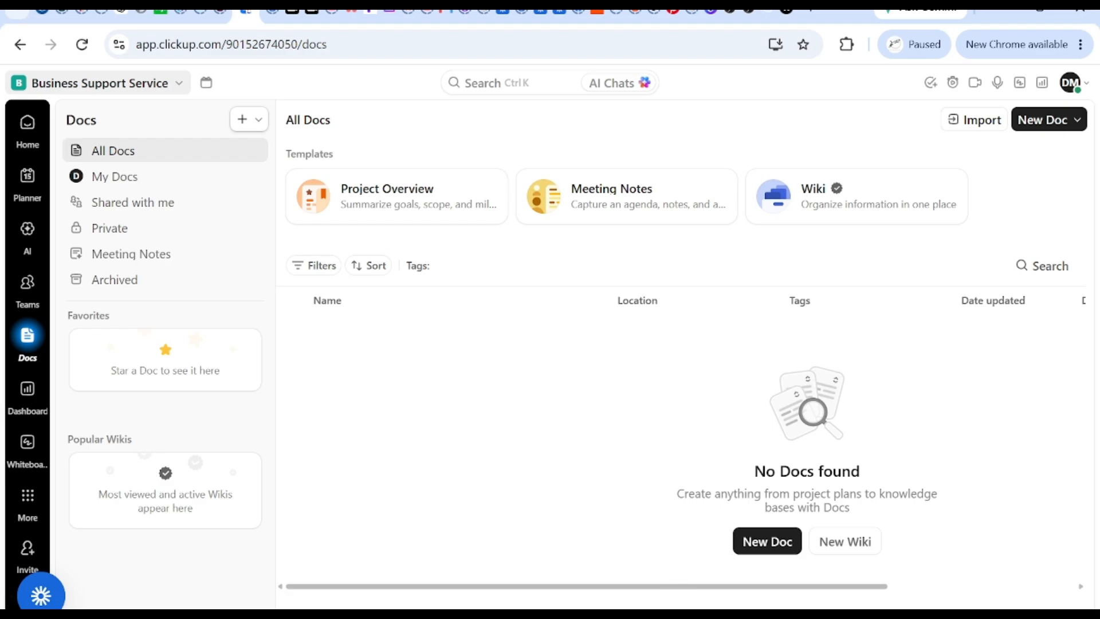
pyautogui.click(772, 616)
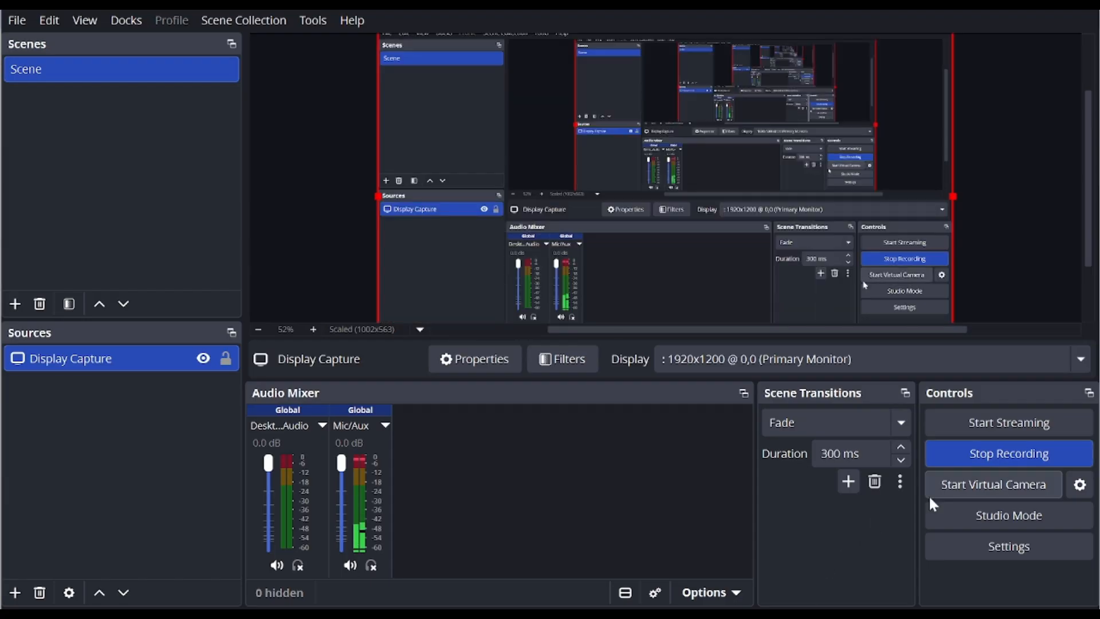